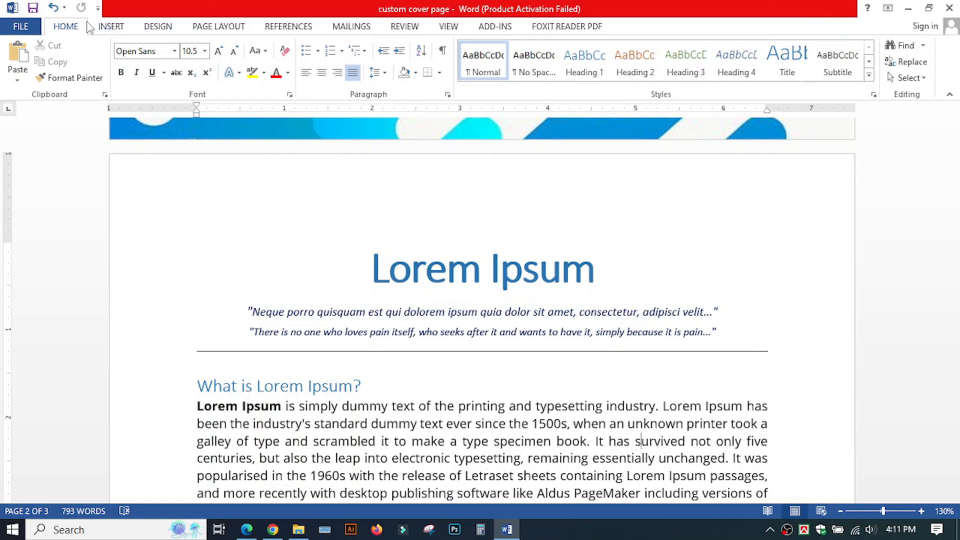
Add an empty line after the last sentence of the "What is Lorem Ipsum?" paragraph.
{"action": "left_click", "coordinate": [102, 28]}
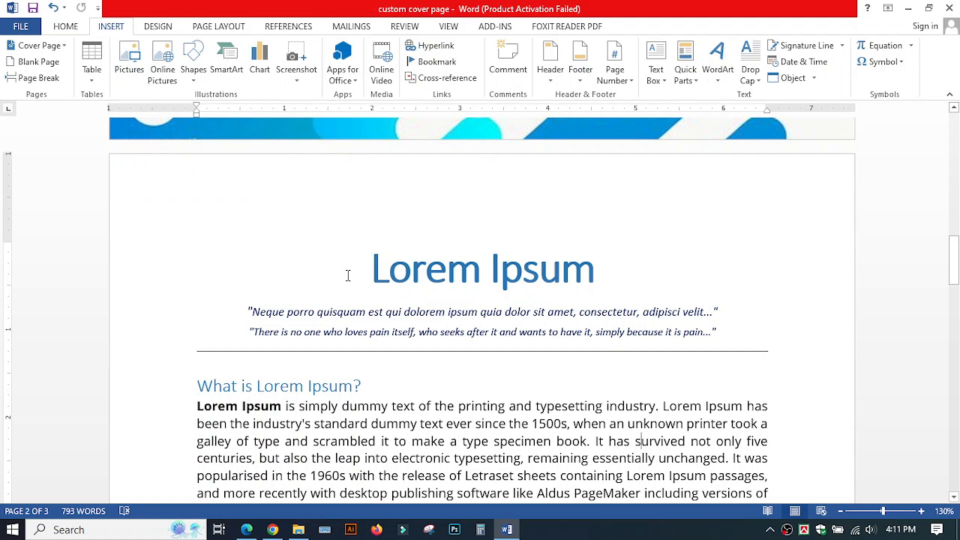
{"action": "scroll", "coordinate": [351, 274], "scroll_direction": "down", "scroll_amount": 7}
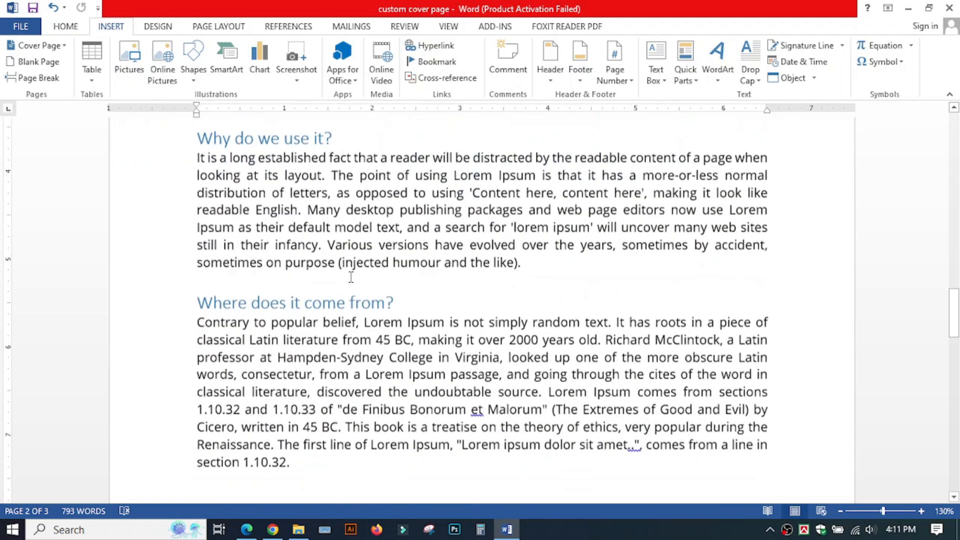
{"action": "scroll", "coordinate": [351, 276], "scroll_direction": "up", "scroll_amount": 5}
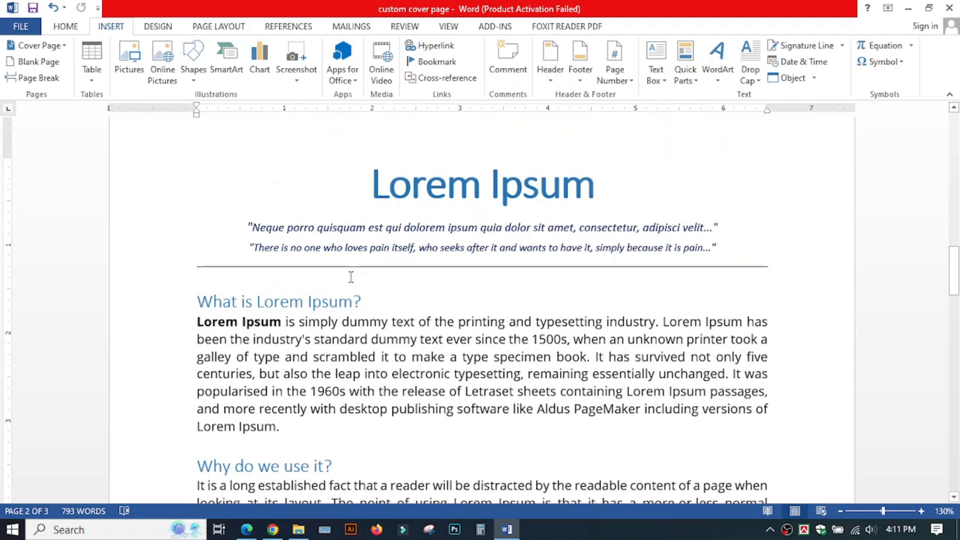
{"action": "scroll", "coordinate": [351, 277], "scroll_direction": "down", "scroll_amount": 3}
{"action": "scroll", "coordinate": [363, 232], "scroll_direction": "up", "scroll_amount": 4}
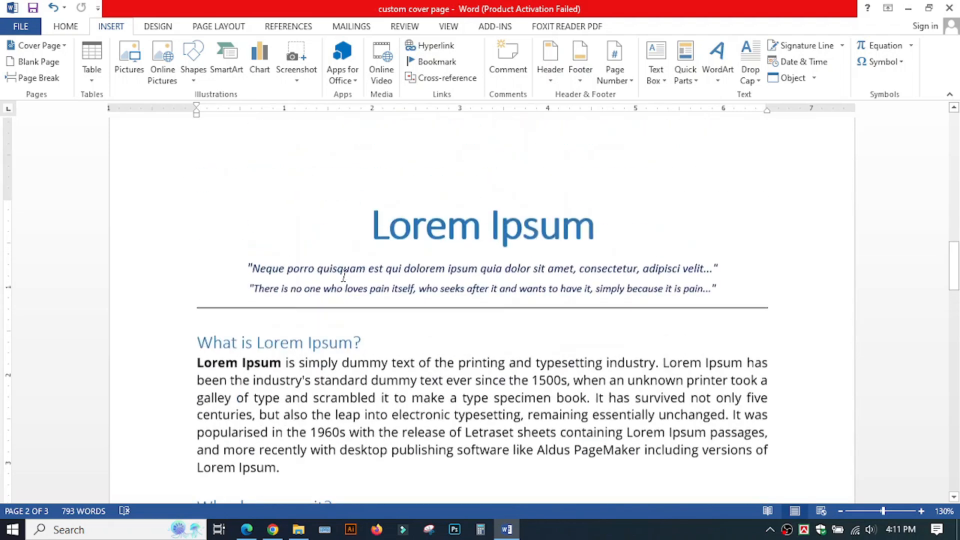
{"action": "scroll", "coordinate": [363, 232], "scroll_direction": "down", "scroll_amount": 6}
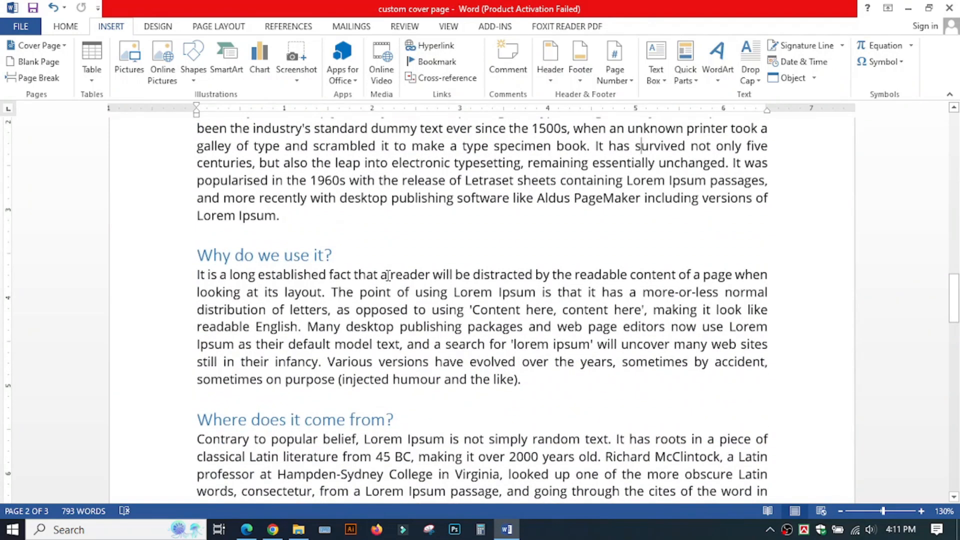
{"action": "left_click", "coordinate": [280, 218]}
{"action": "scroll", "coordinate": [375, 283], "scroll_direction": "up", "scroll_amount": 3}
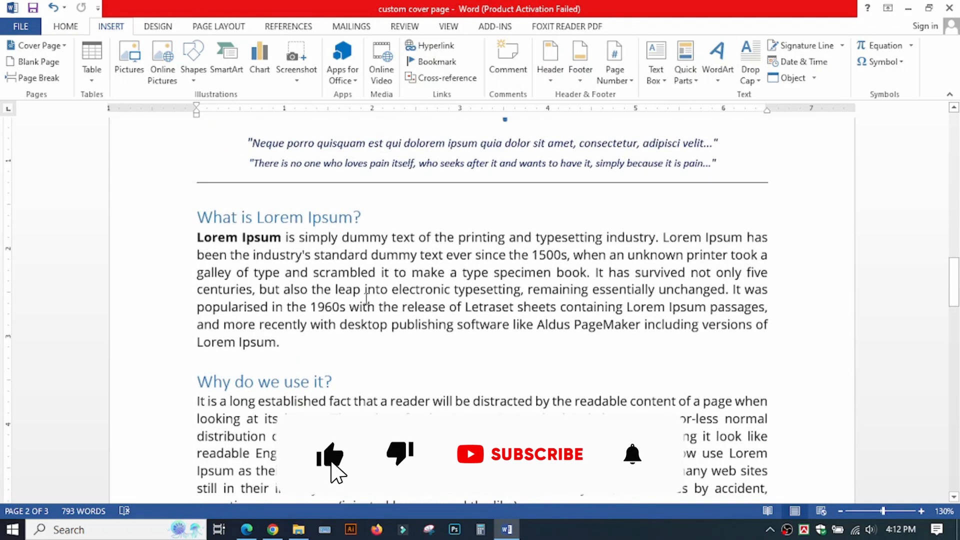
{"action": "key", "text": "Return"}
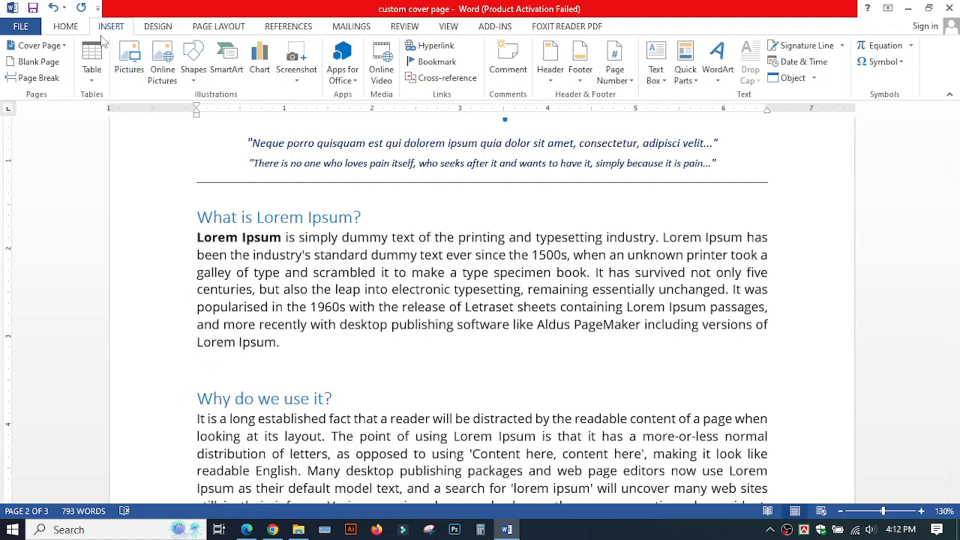
Insert a table with six columns and four rows on the empty line below the paragraph.
{"action": "left_click", "coordinate": [93, 77]}
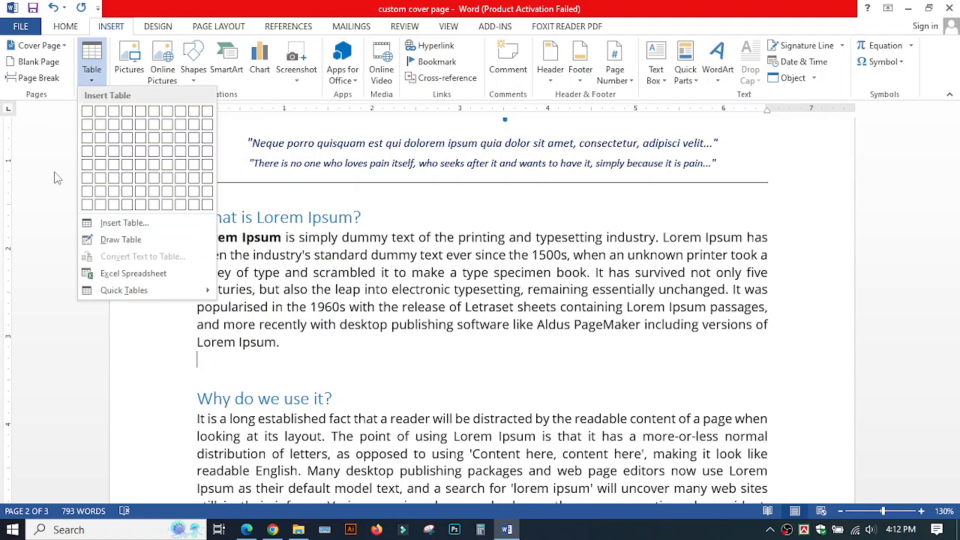
{"action": "left_click", "coordinate": [111, 292]}
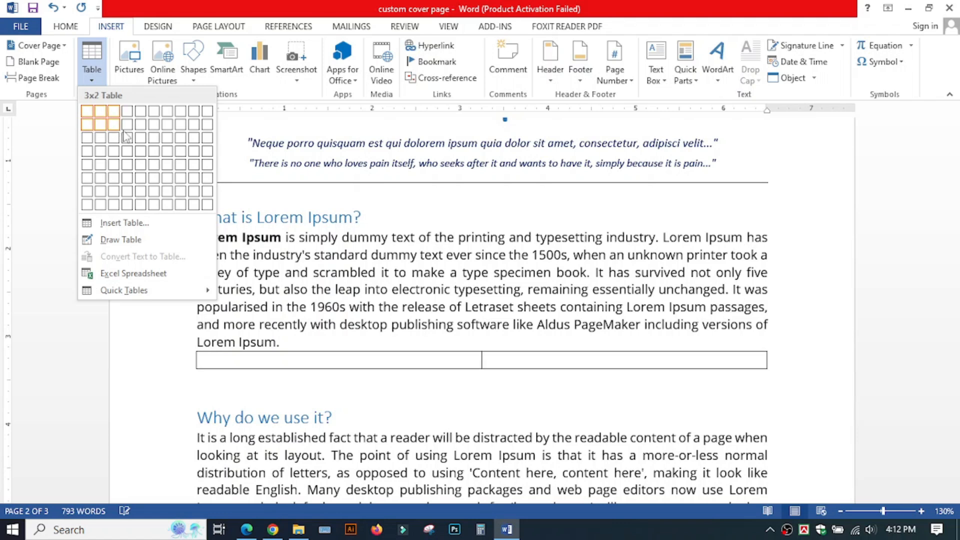
{"action": "left_click", "coordinate": [157, 151]}
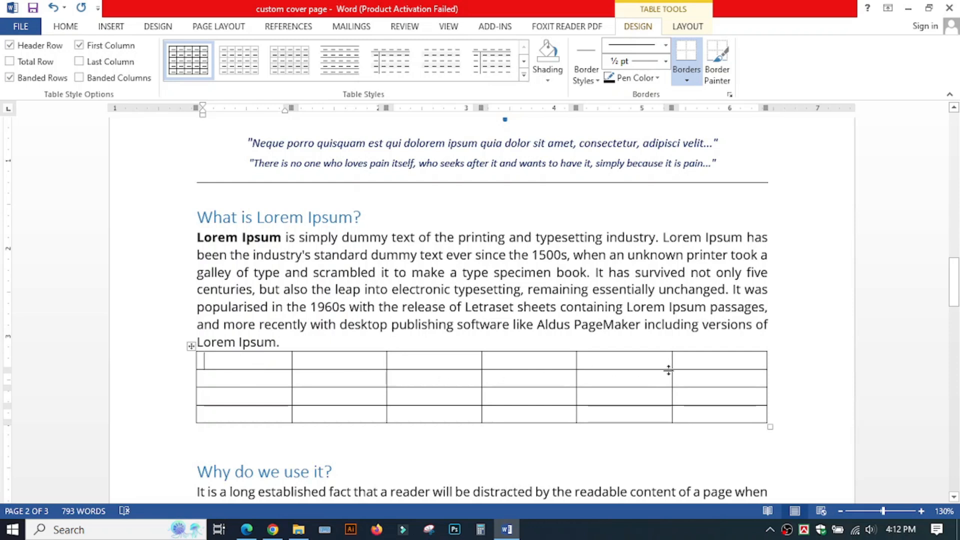
Select several columns of the six-column table one at a time, from the first column to the last.
{"action": "left_click_drag", "start_coordinate": [258, 364], "coordinate": [247, 416]}
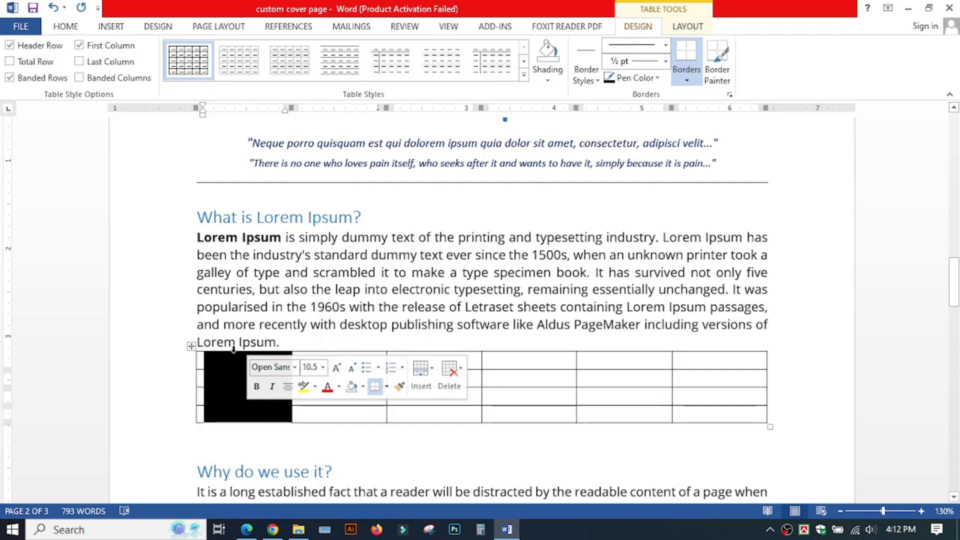
{"action": "left_click", "coordinate": [216, 403]}
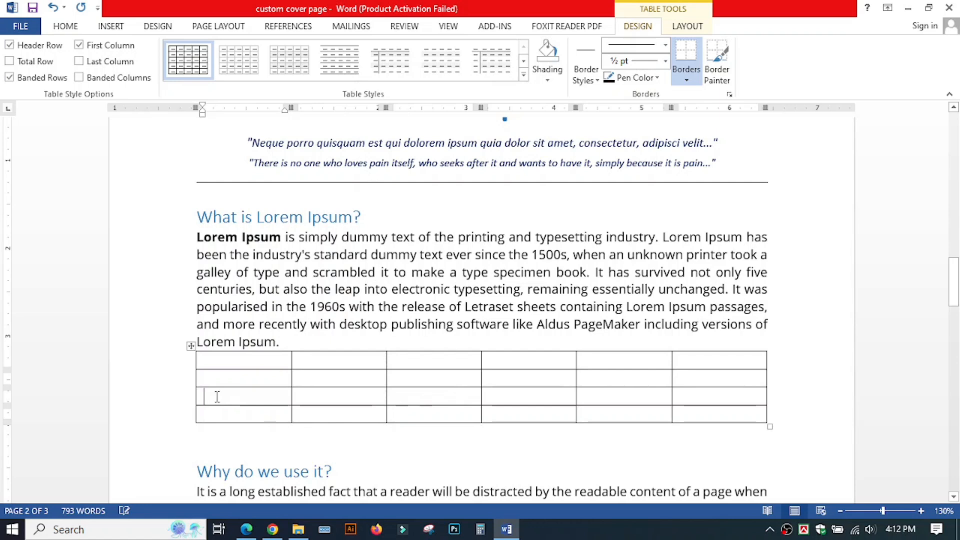
{"action": "left_click", "coordinate": [236, 349]}
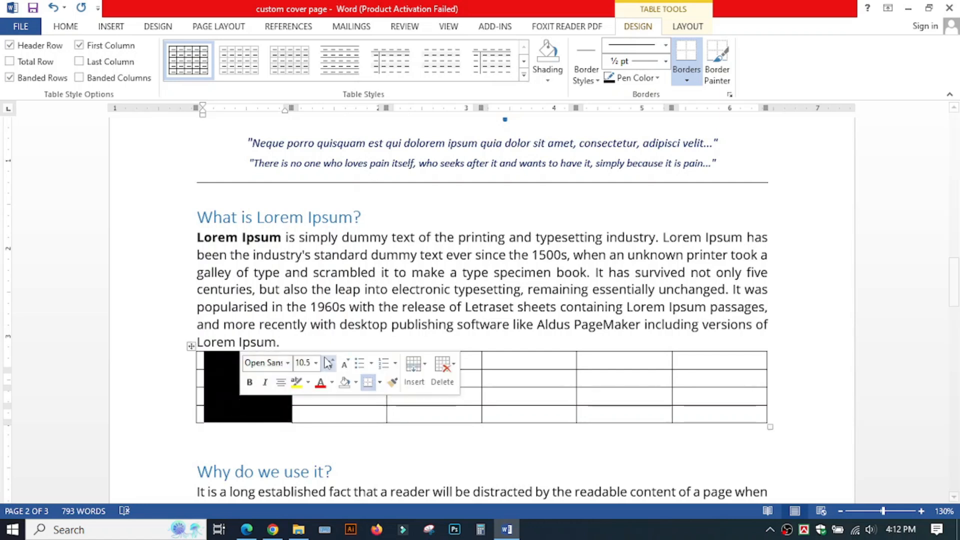
{"action": "left_click", "coordinate": [337, 345]}
{"action": "left_click_drag", "start_coordinate": [400, 360], "coordinate": [439, 418]}
{"action": "left_click_drag", "start_coordinate": [551, 358], "coordinate": [542, 414]}
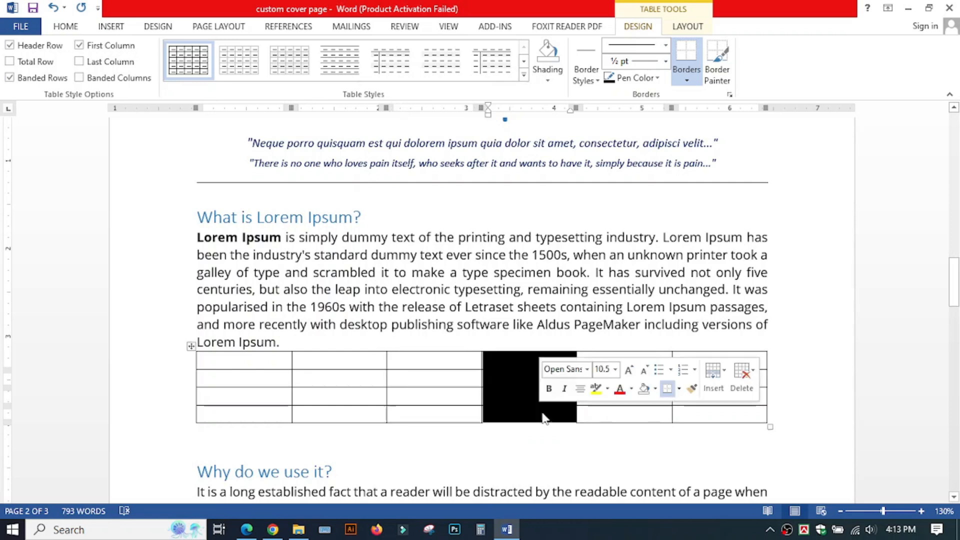
{"action": "left_click_drag", "start_coordinate": [754, 416], "coordinate": [704, 362]}
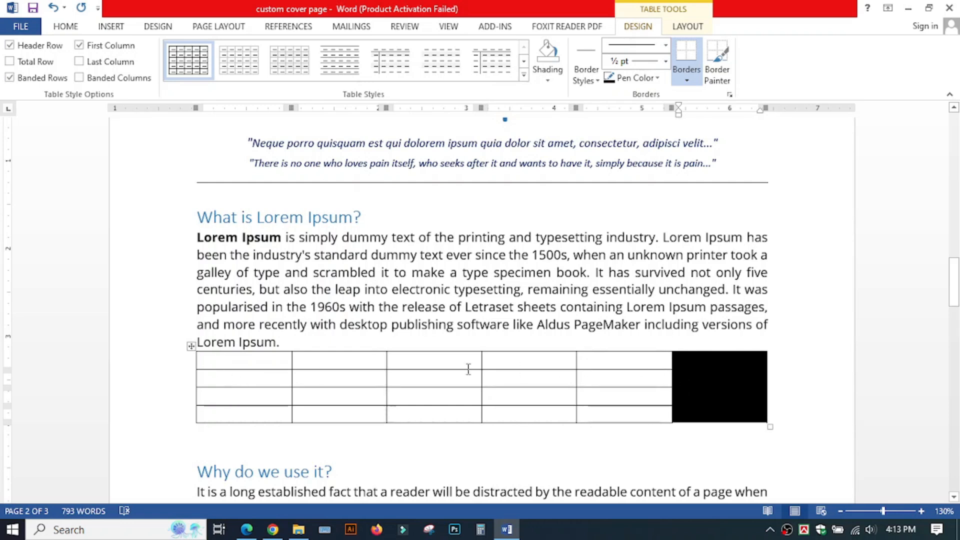
Select each row of the table one at a time, from the first row to the fourth.
{"action": "left_click", "coordinate": [267, 373]}
{"action": "left_click_drag", "start_coordinate": [260, 379], "coordinate": [739, 381]}
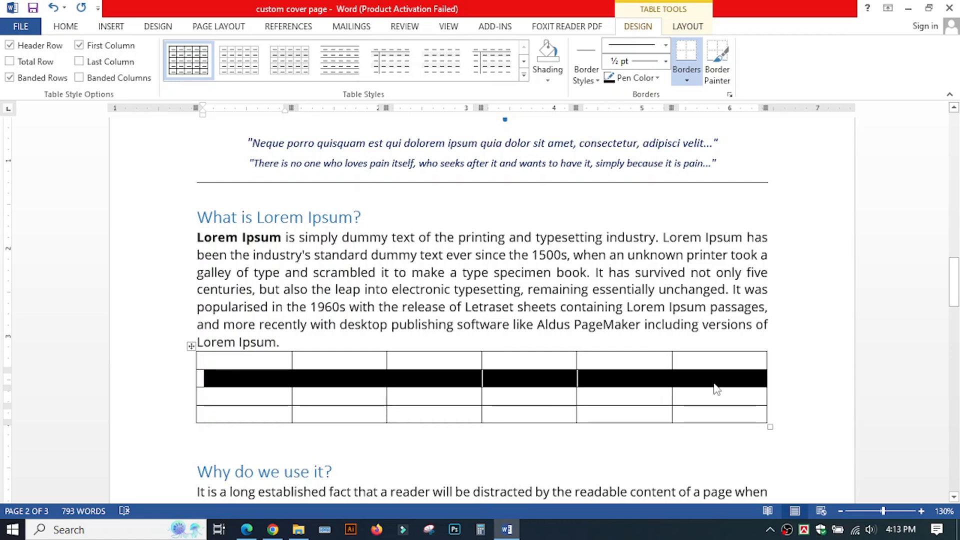
{"action": "mouse_move", "coordinate": [194, 380]}
{"action": "left_click", "coordinate": [209, 383]}
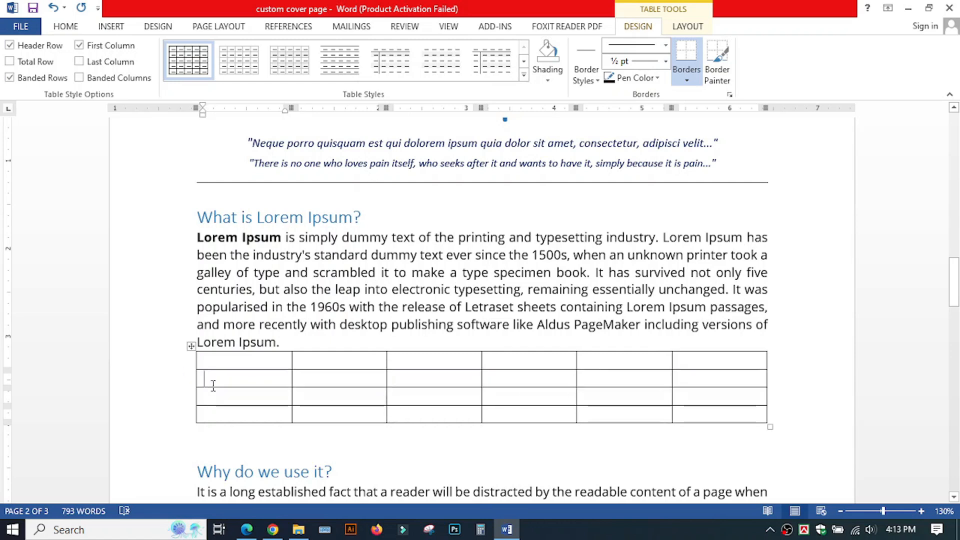
{"action": "left_click_drag", "start_coordinate": [215, 363], "coordinate": [700, 364]}
{"action": "left_click_drag", "start_coordinate": [220, 381], "coordinate": [696, 381]}
{"action": "left_click_drag", "start_coordinate": [217, 399], "coordinate": [693, 394]}
{"action": "left_click_drag", "start_coordinate": [217, 416], "coordinate": [685, 415]}
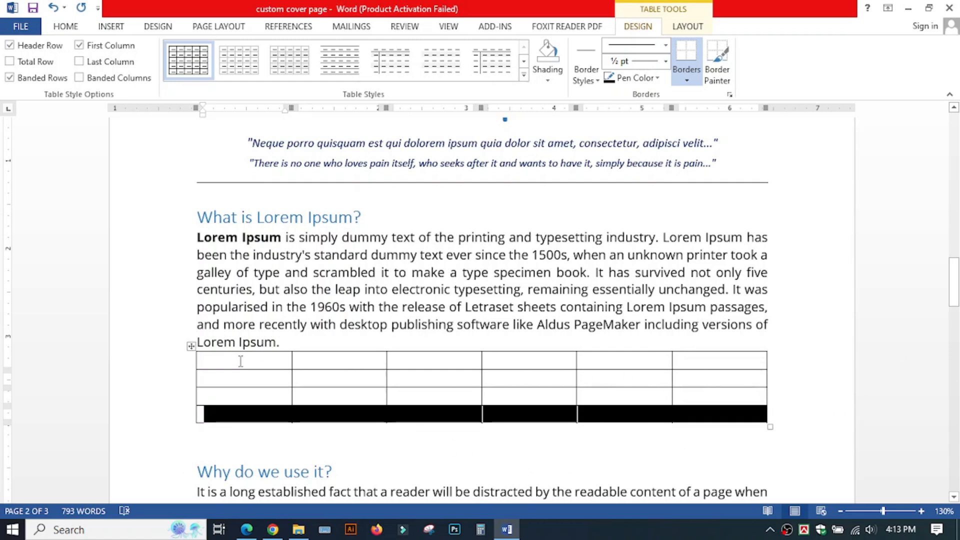
{"action": "left_click", "coordinate": [252, 382]}
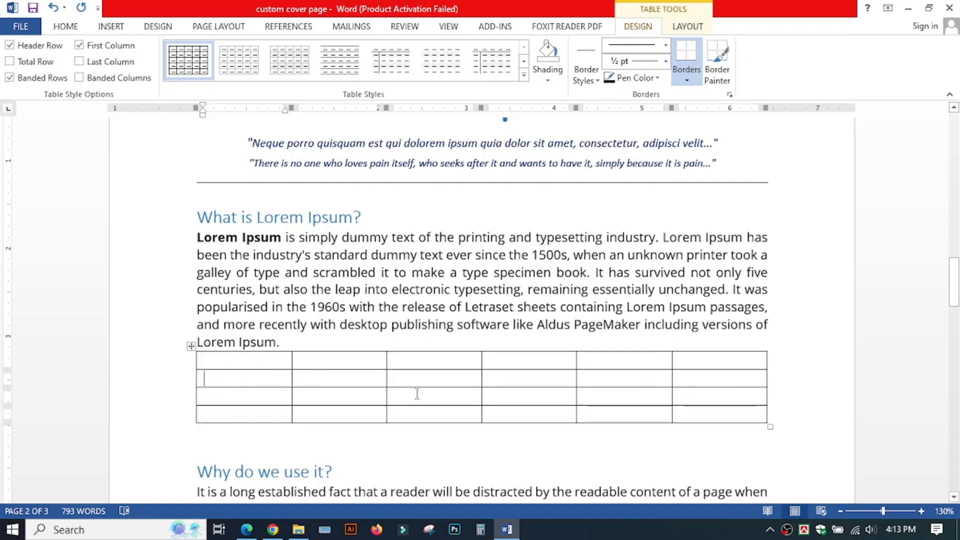
Select the second and third cells of the table's first row individually, then clear the selection.
{"action": "left_click", "coordinate": [330, 361]}
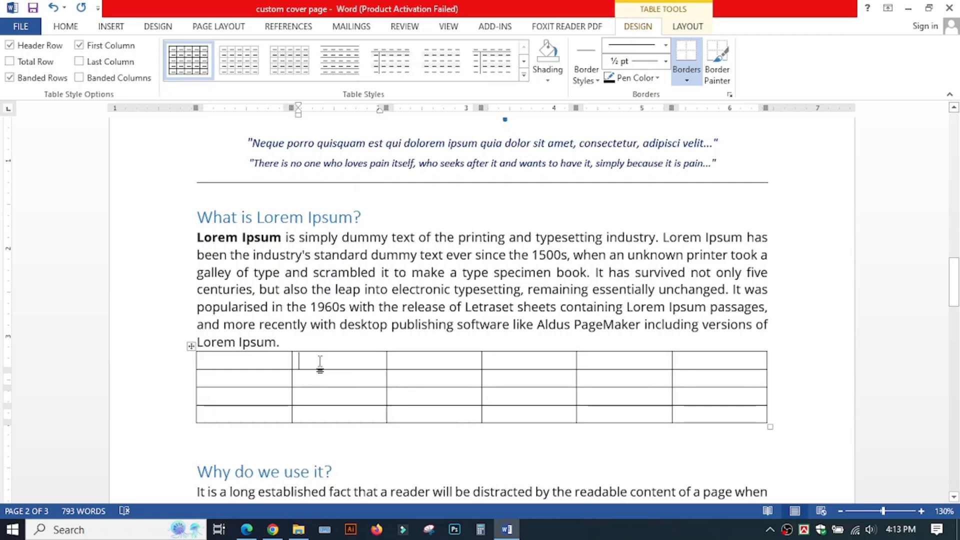
{"action": "left_click", "coordinate": [291, 363]}
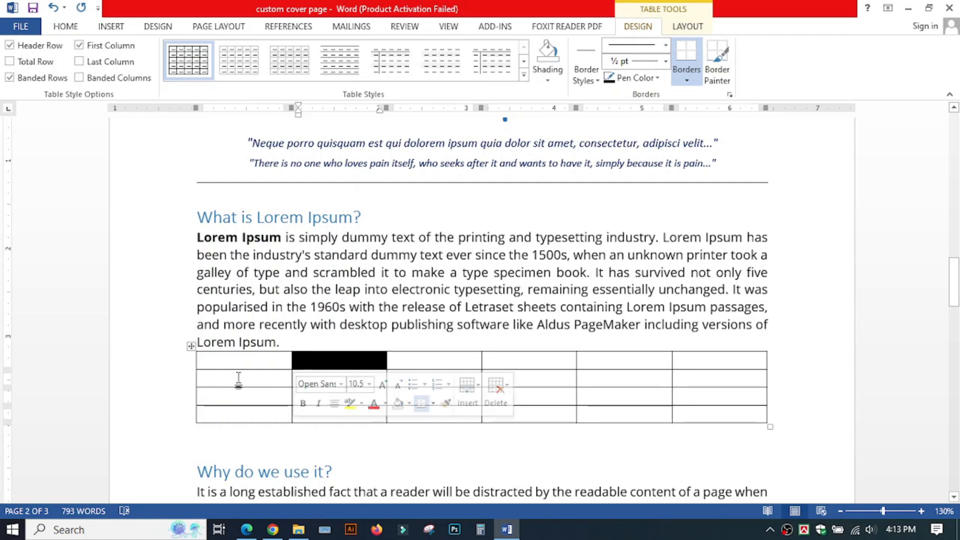
{"action": "left_click", "coordinate": [252, 366]}
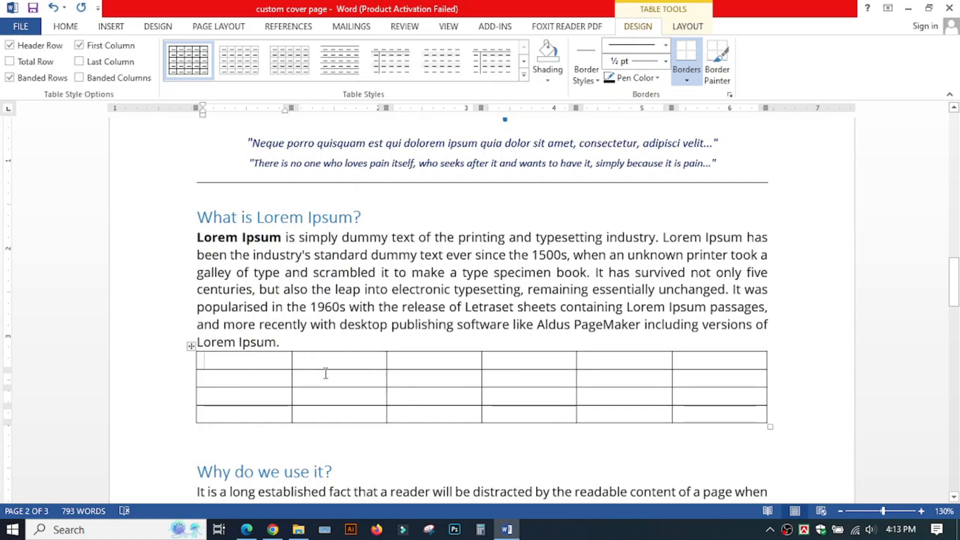
{"action": "left_click", "coordinate": [386, 364]}
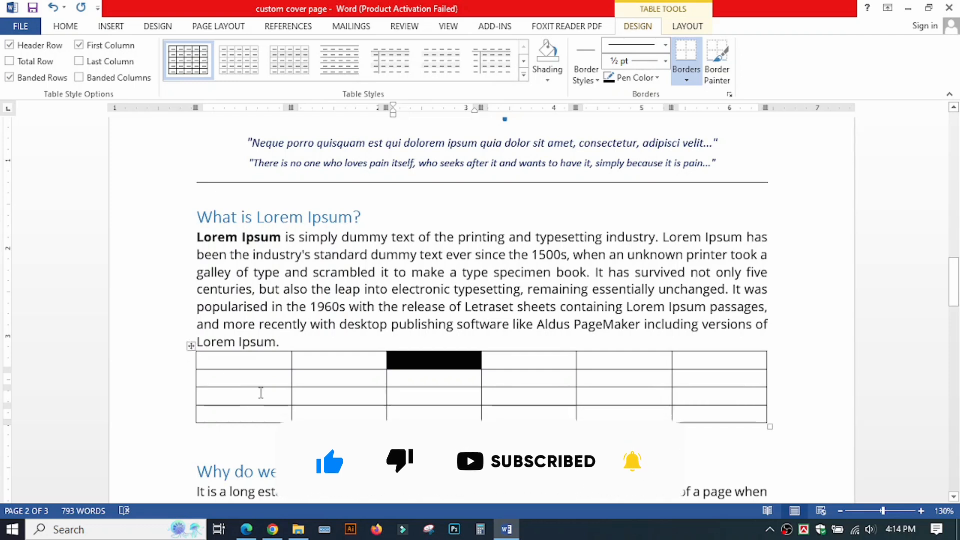
{"action": "left_click", "coordinate": [259, 397]}
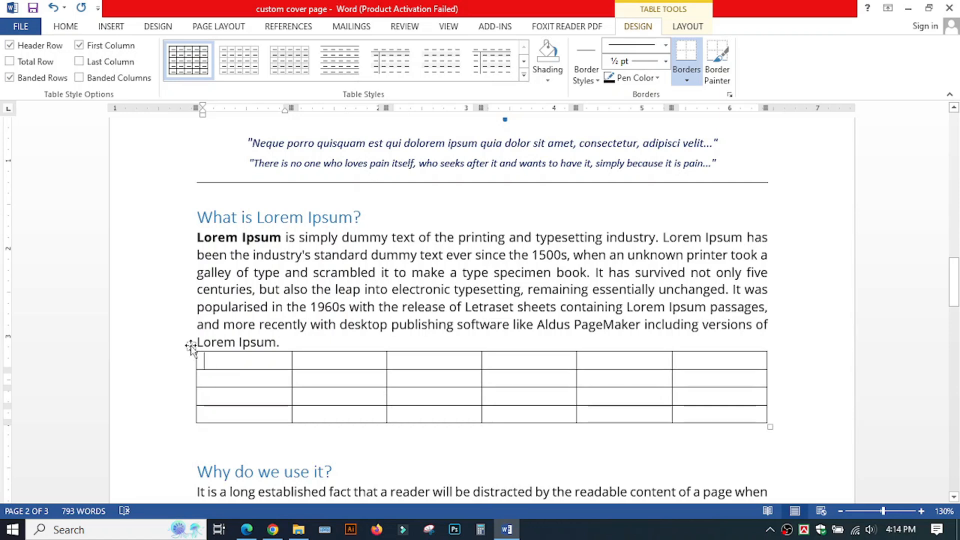
Select the entire six-column table and delete it from the page.
{"action": "left_click", "coordinate": [239, 434]}
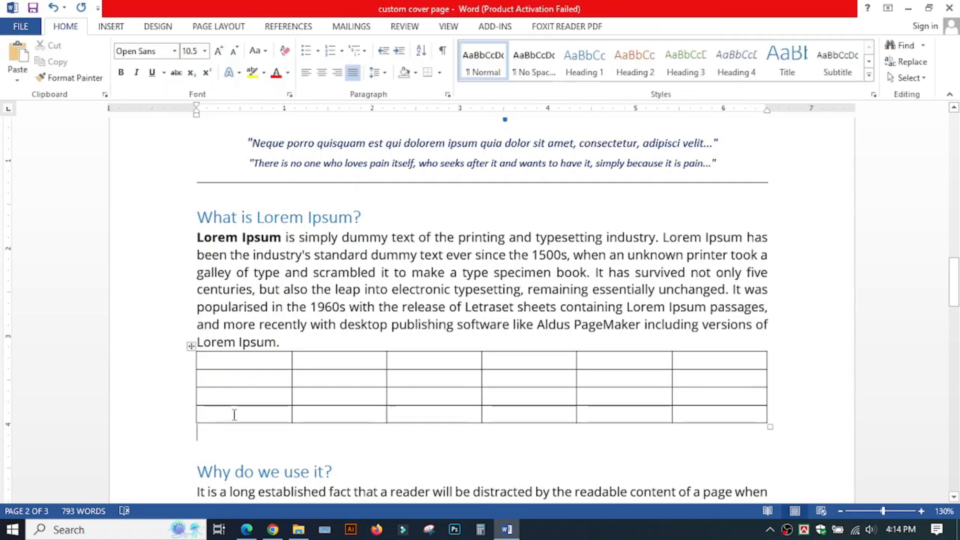
{"action": "left_click", "coordinate": [231, 398]}
{"action": "left_click", "coordinate": [393, 383]}
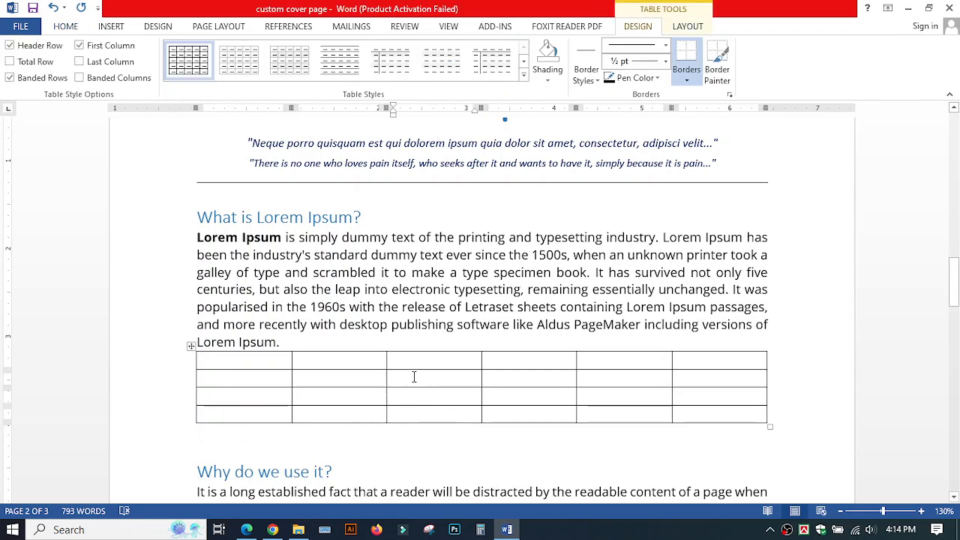
{"action": "left_click", "coordinate": [191, 347]}
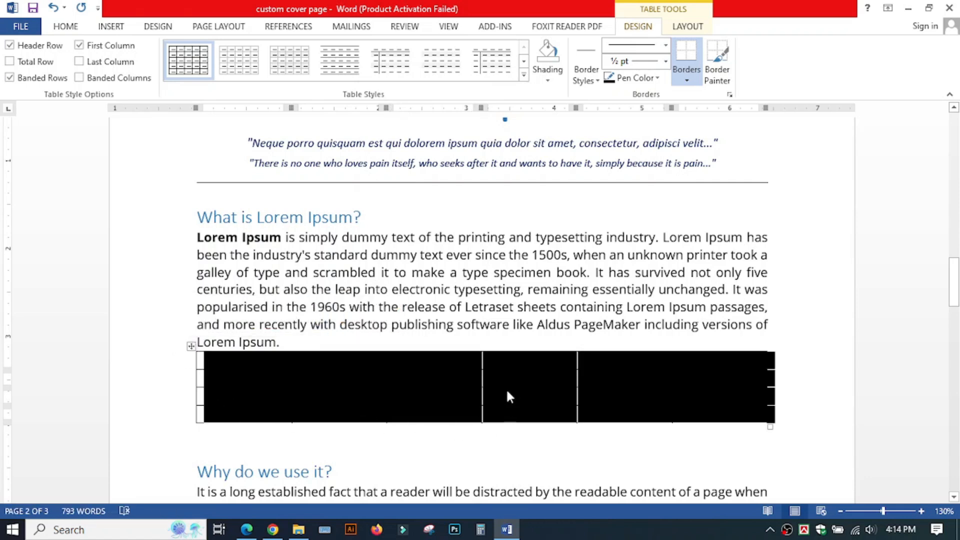
{"action": "right_click", "coordinate": [191, 346]}
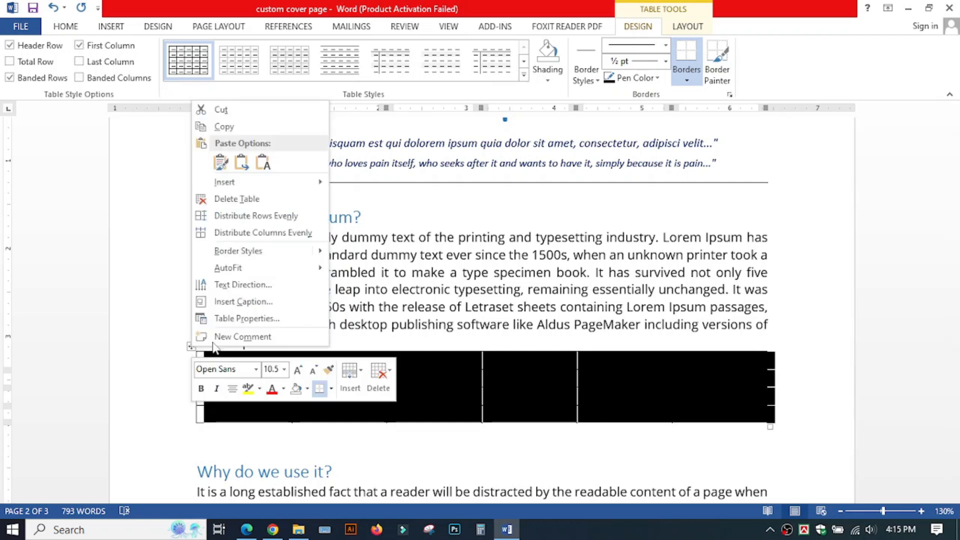
{"action": "left_click", "coordinate": [219, 200]}
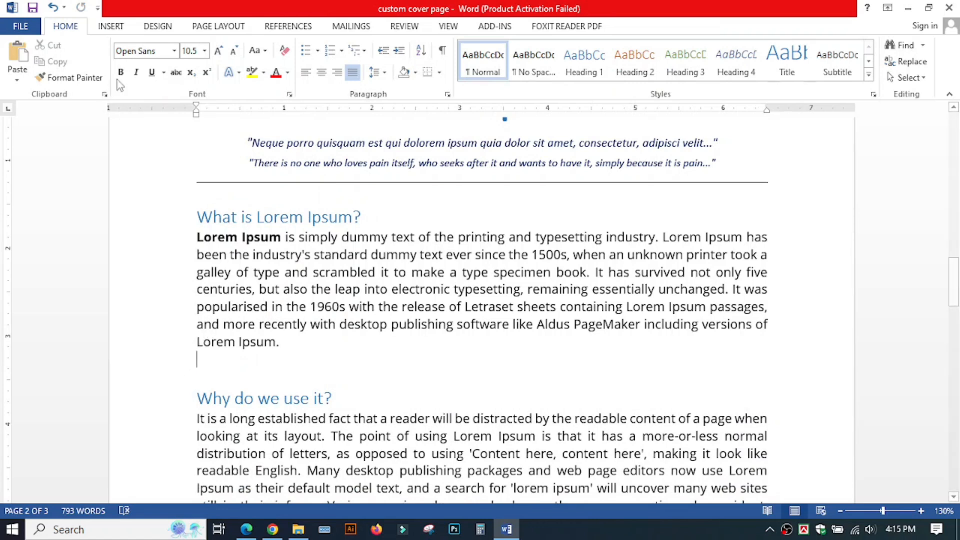
Insert a table with 4 columns and 5 rows below the paragraph by specifying its dimensions, keeping the fixed column width on Auto.
{"action": "left_click", "coordinate": [116, 28]}
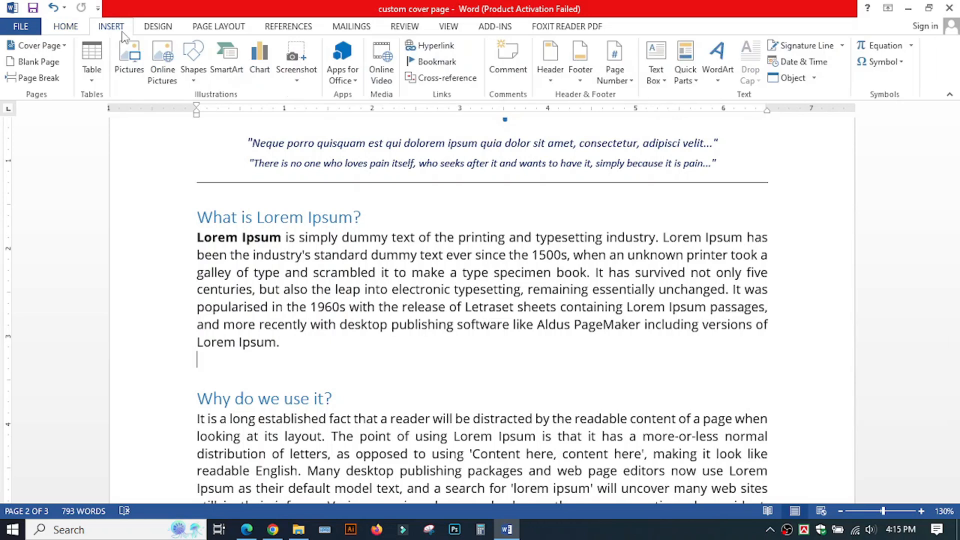
{"action": "left_click", "coordinate": [91, 73]}
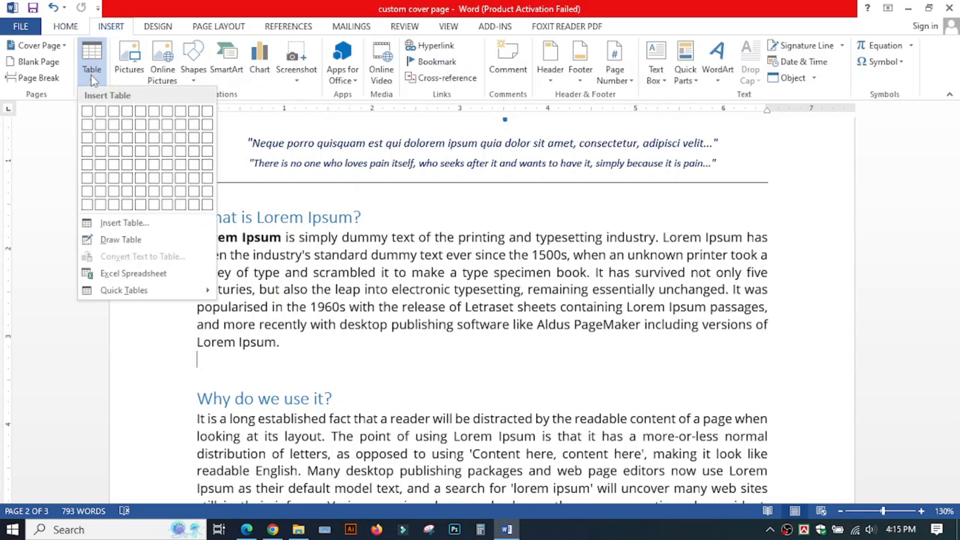
{"action": "left_click", "coordinate": [128, 224]}
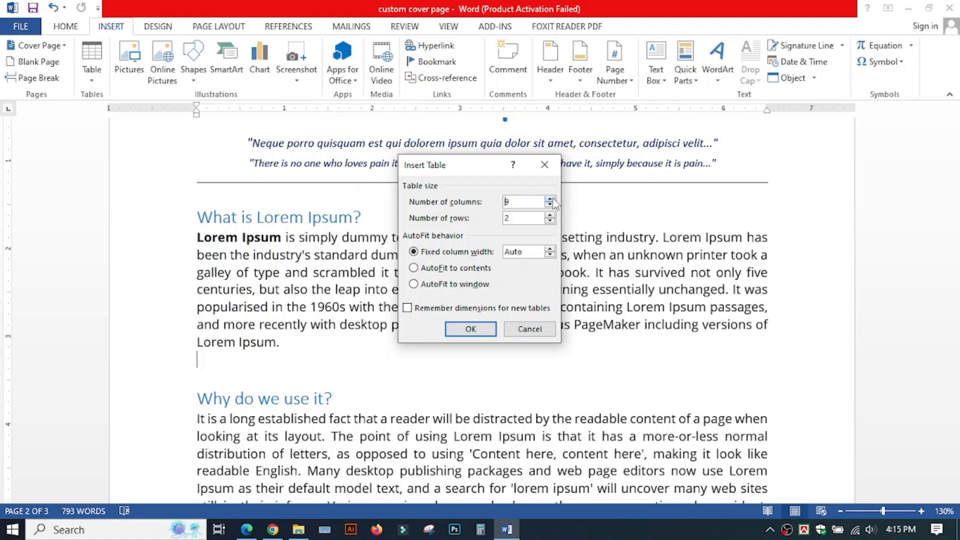
{"action": "left_click", "coordinate": [475, 202]}
{"action": "left_click_drag", "start_coordinate": [524, 217], "coordinate": [476, 215]}
{"action": "type", "text": "5"}
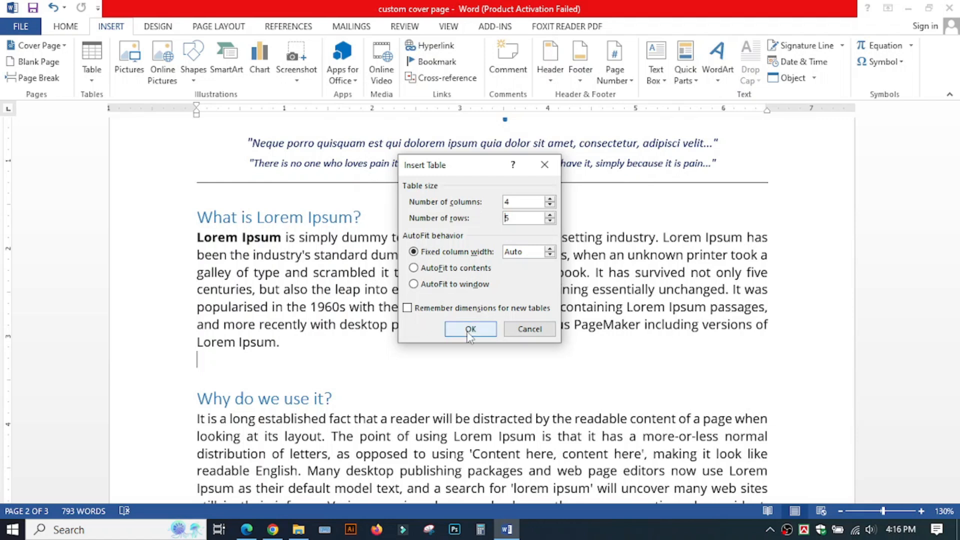
{"action": "left_click", "coordinate": [470, 330]}
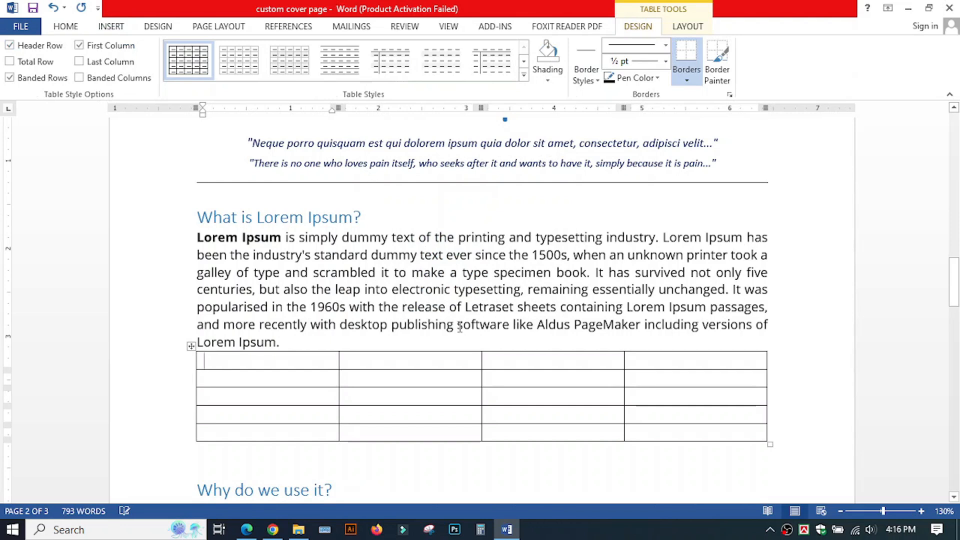
Select all the cells of the four-column table, clear the selection, and select its lower rows before clearing it again.
{"action": "left_click_drag", "start_coordinate": [313, 360], "coordinate": [306, 449]}
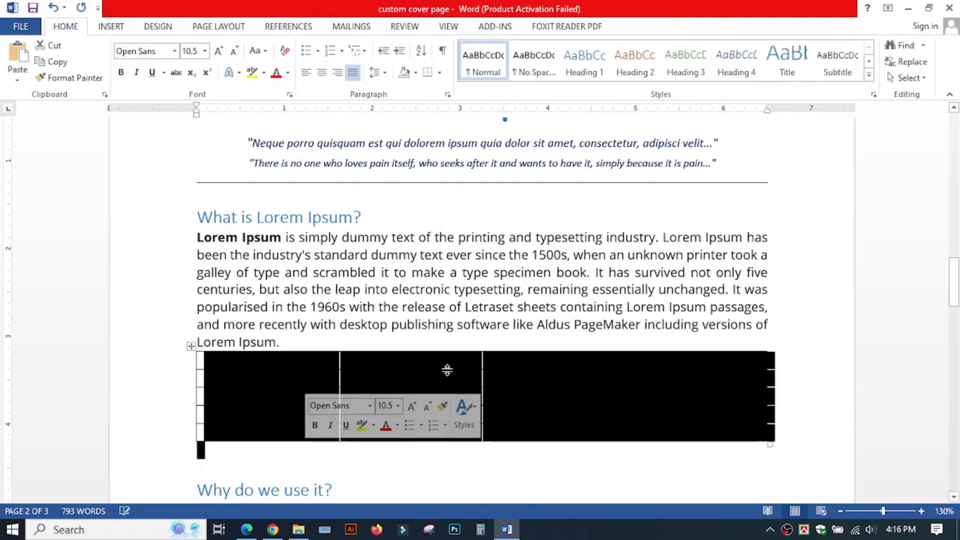
{"action": "left_click", "coordinate": [742, 376]}
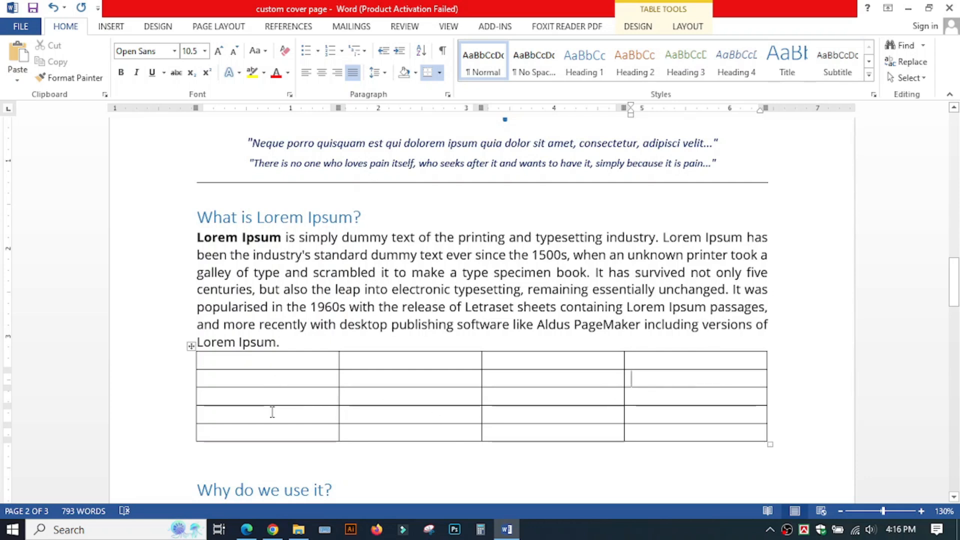
{"action": "left_click_drag", "start_coordinate": [269, 431], "coordinate": [720, 377]}
{"action": "left_click", "coordinate": [313, 397]}
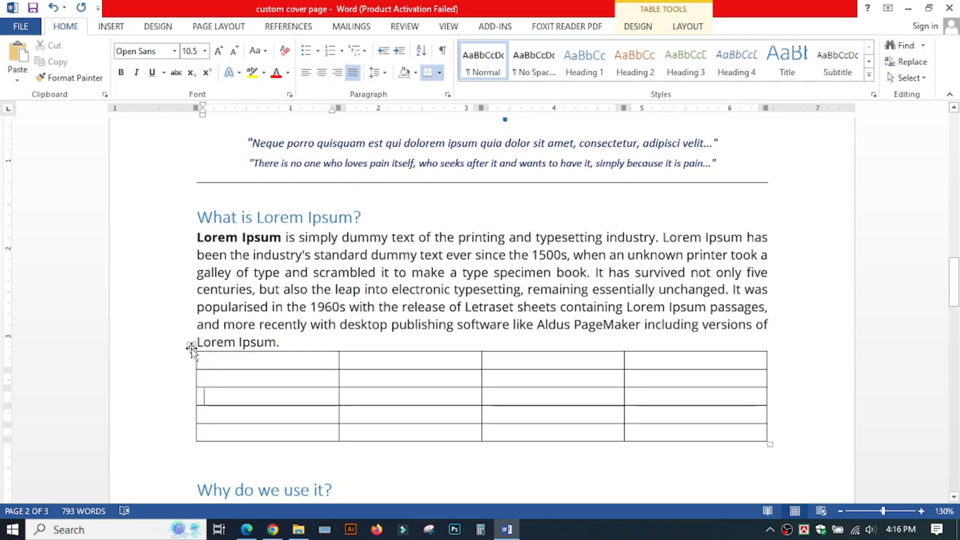
Select the entire table with 4 columns and 5 rows and delete it from the page.
{"action": "left_click", "coordinate": [116, 27]}
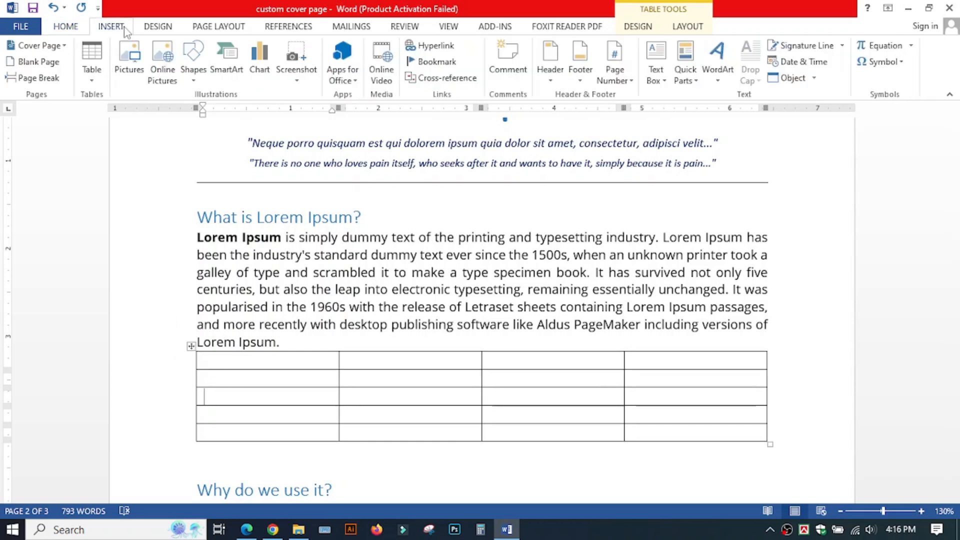
{"action": "left_click", "coordinate": [103, 75]}
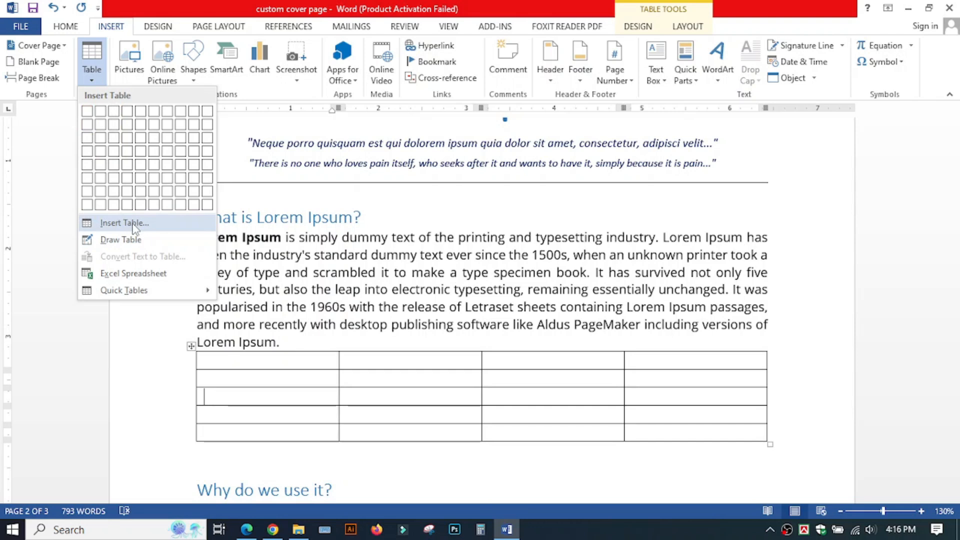
{"action": "left_click", "coordinate": [191, 346]}
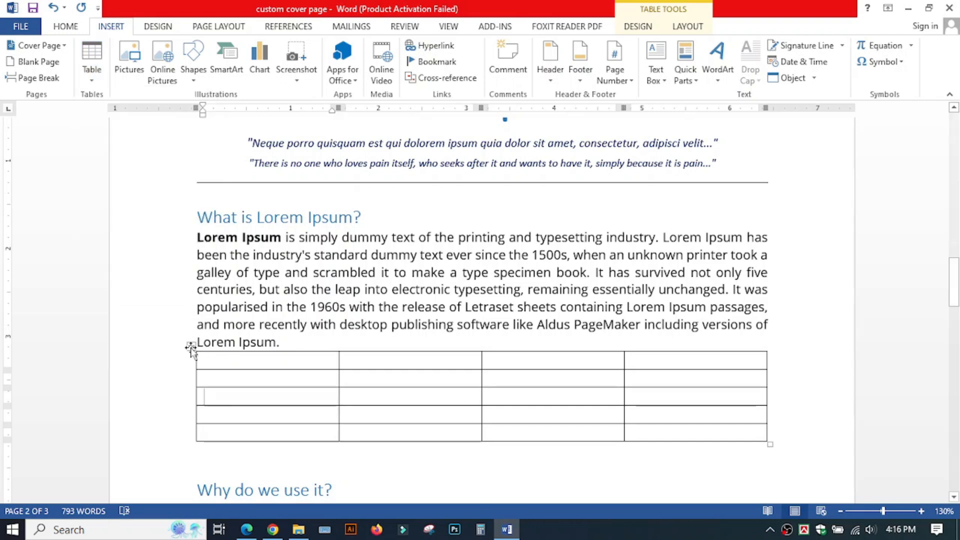
{"action": "left_click", "coordinate": [191, 346]}
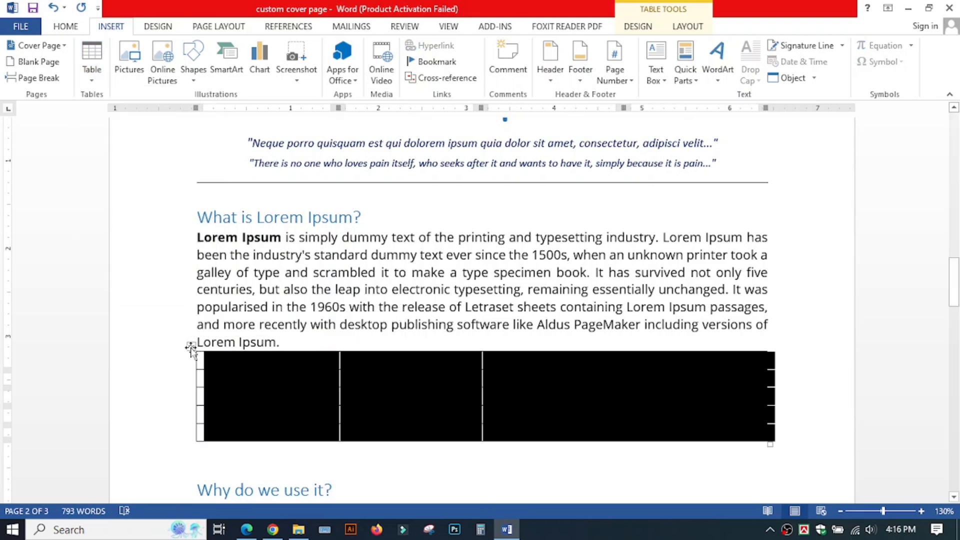
{"action": "right_click", "coordinate": [191, 346]}
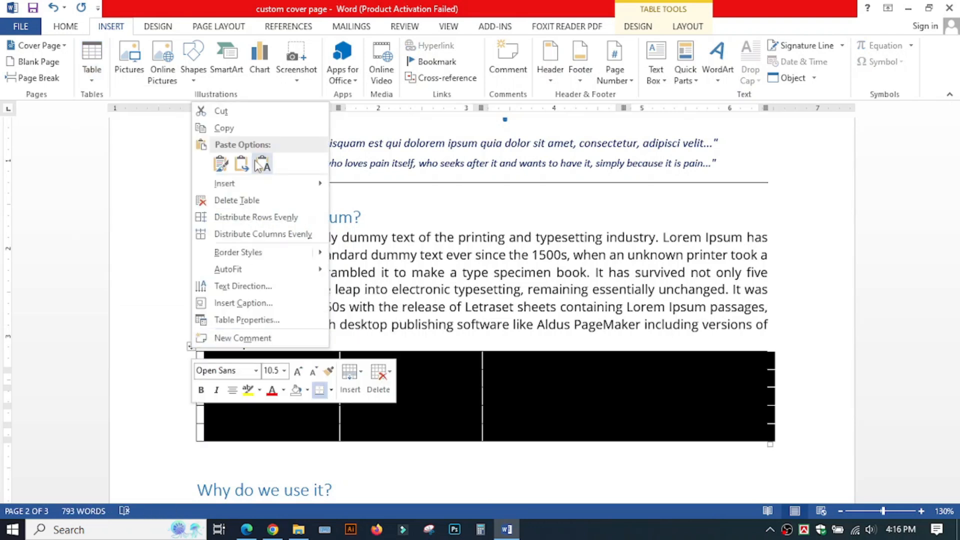
{"action": "left_click", "coordinate": [216, 201]}
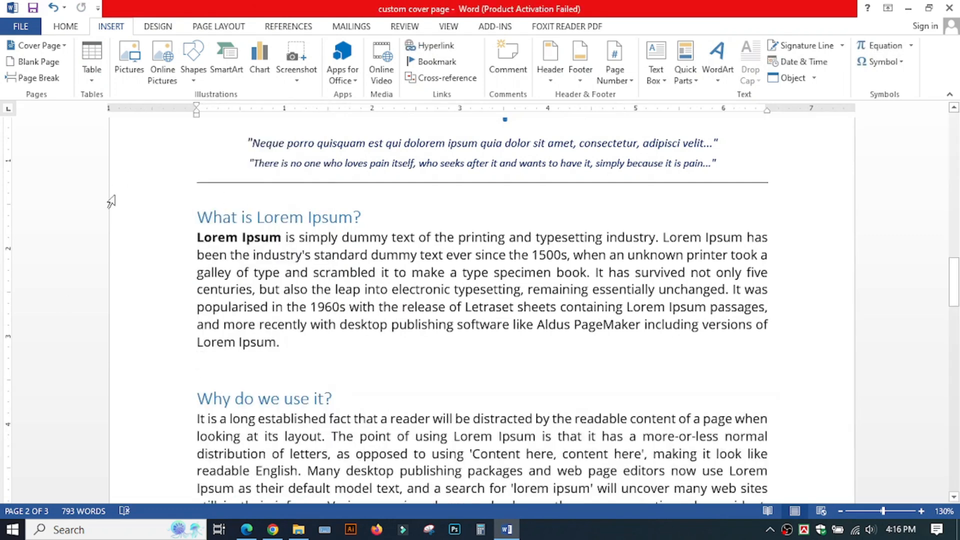
Insert a table with 4 columns and 5 rows below the "What is Lorem Ipsum?" paragraph using the table size grid.
{"action": "left_click", "coordinate": [90, 75]}
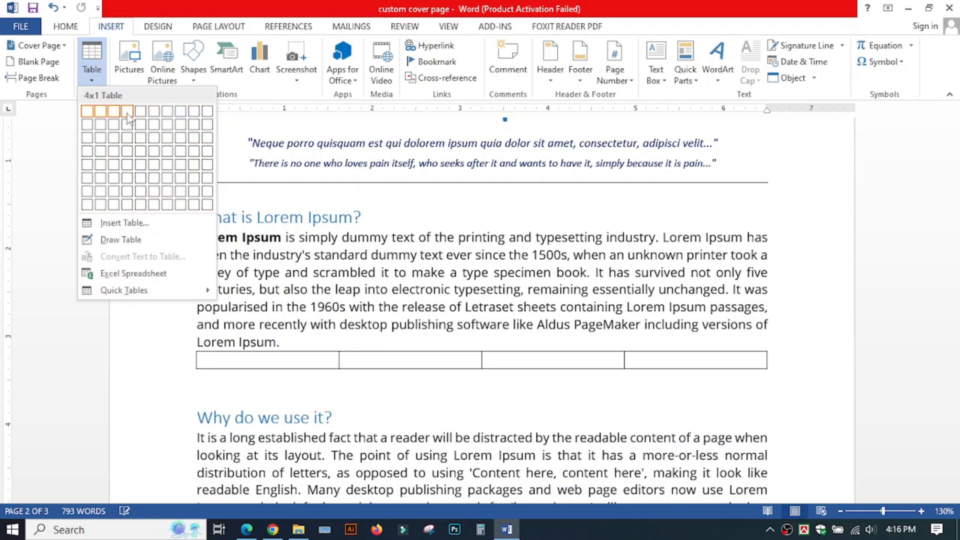
{"action": "left_click", "coordinate": [128, 168]}
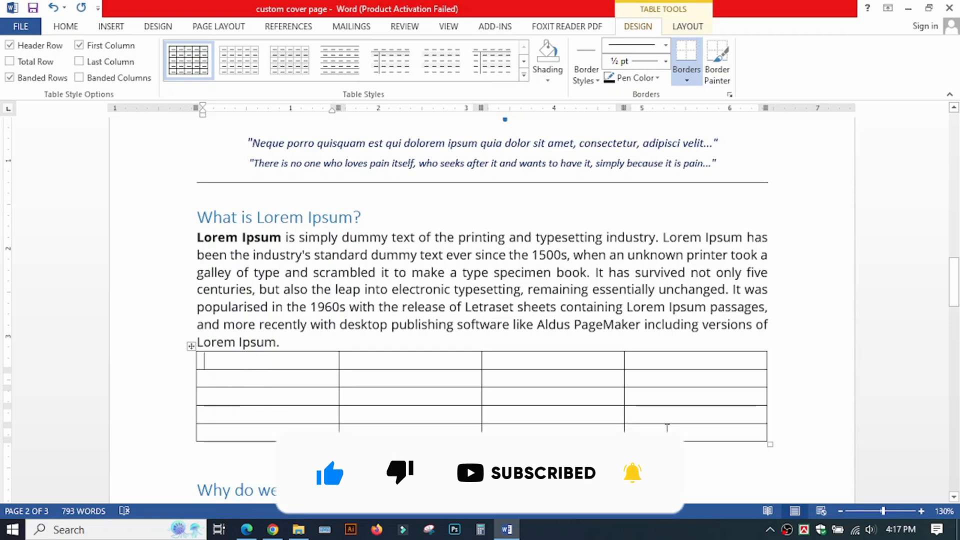
{"action": "left_click", "coordinate": [112, 27]}
{"action": "left_click", "coordinate": [92, 59]}
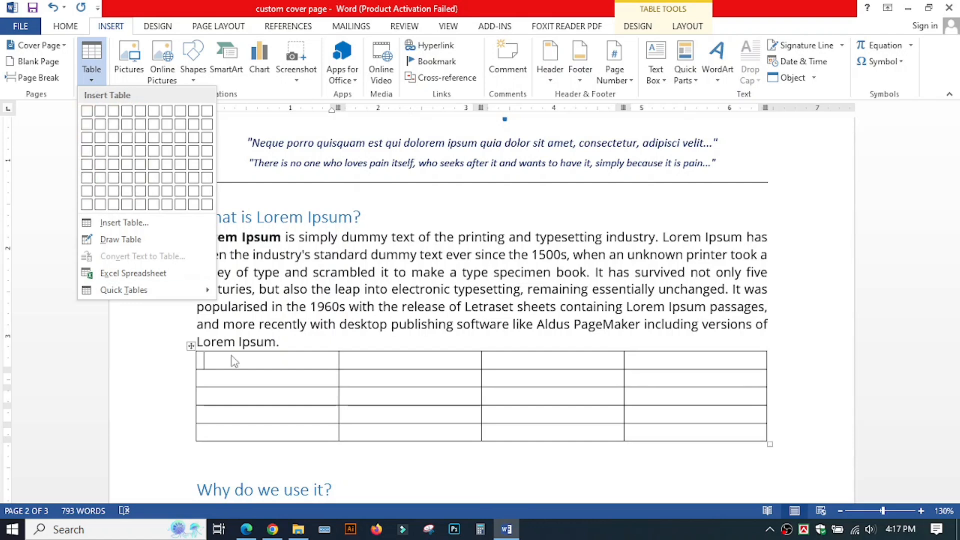
{"action": "left_click", "coordinate": [253, 377]}
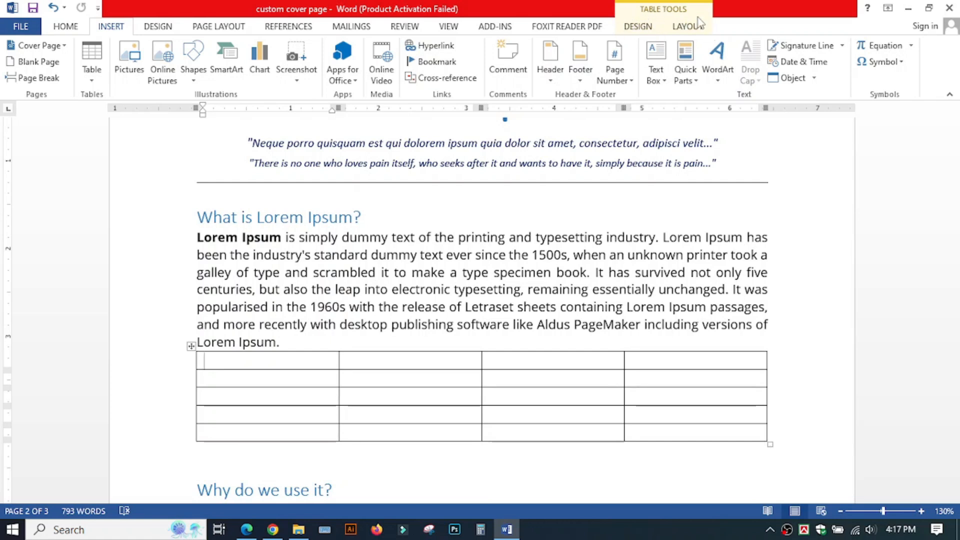
Compare the tools offered inside the paragraph and inside the table, and view the table's design and layout options.
{"action": "left_click", "coordinate": [569, 239]}
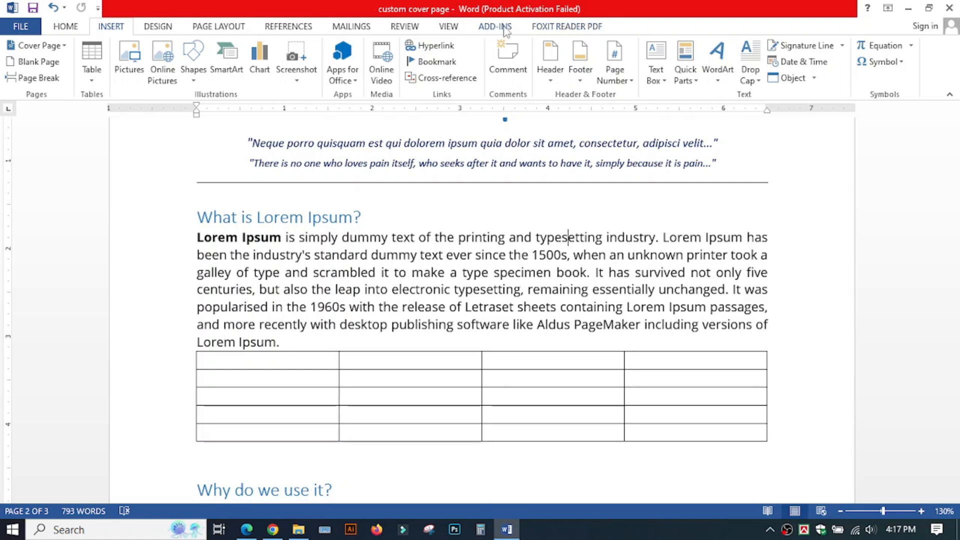
{"action": "left_click", "coordinate": [349, 363]}
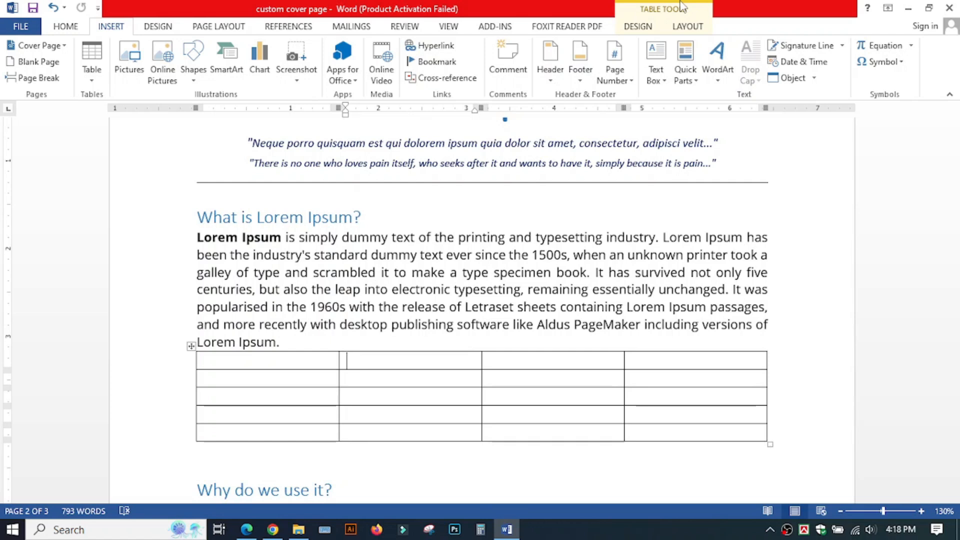
{"action": "left_click", "coordinate": [637, 29]}
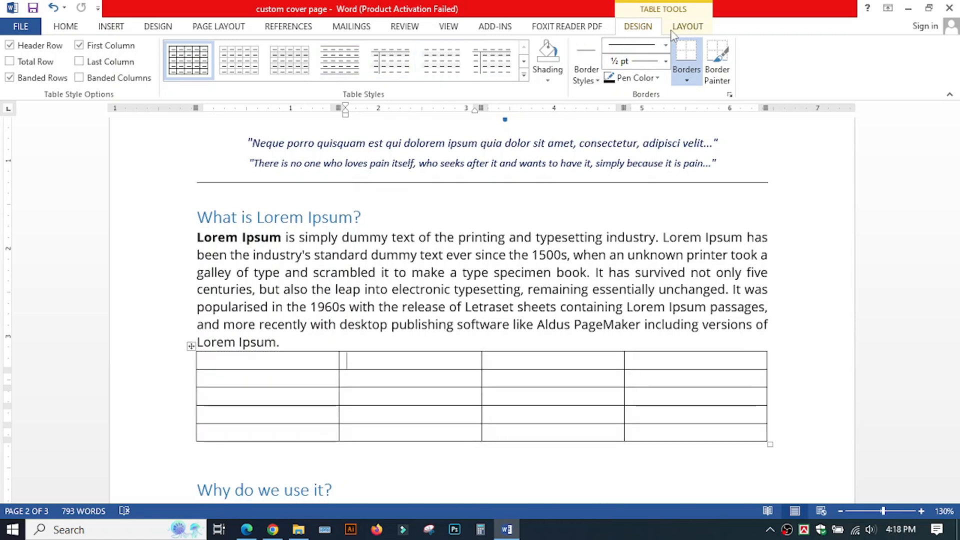
{"action": "left_click", "coordinate": [687, 28]}
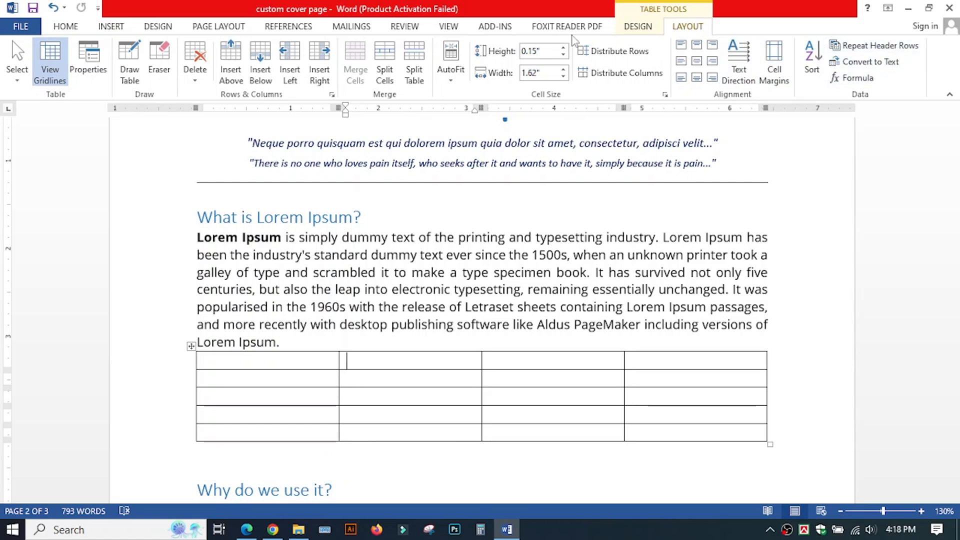
{"action": "left_click", "coordinate": [56, 82]}
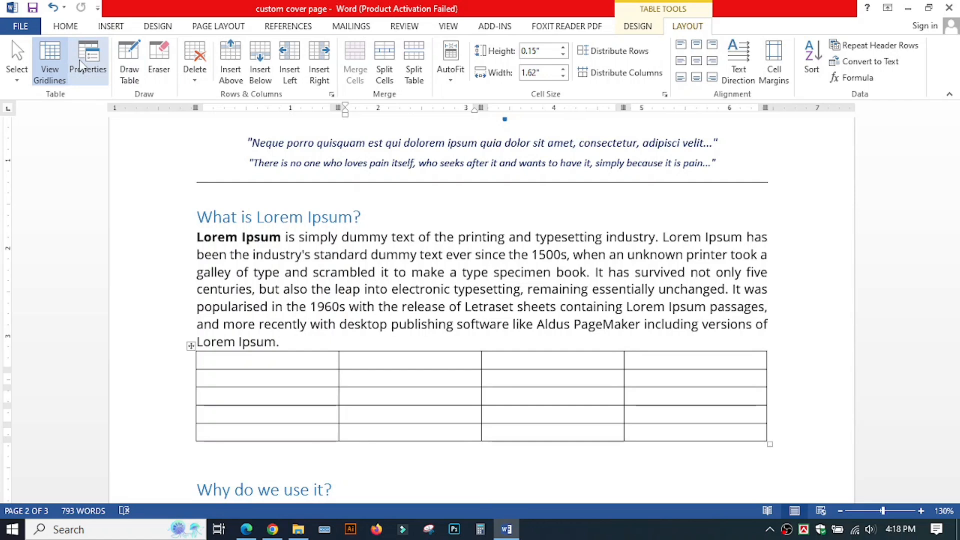
{"action": "left_click", "coordinate": [372, 373]}
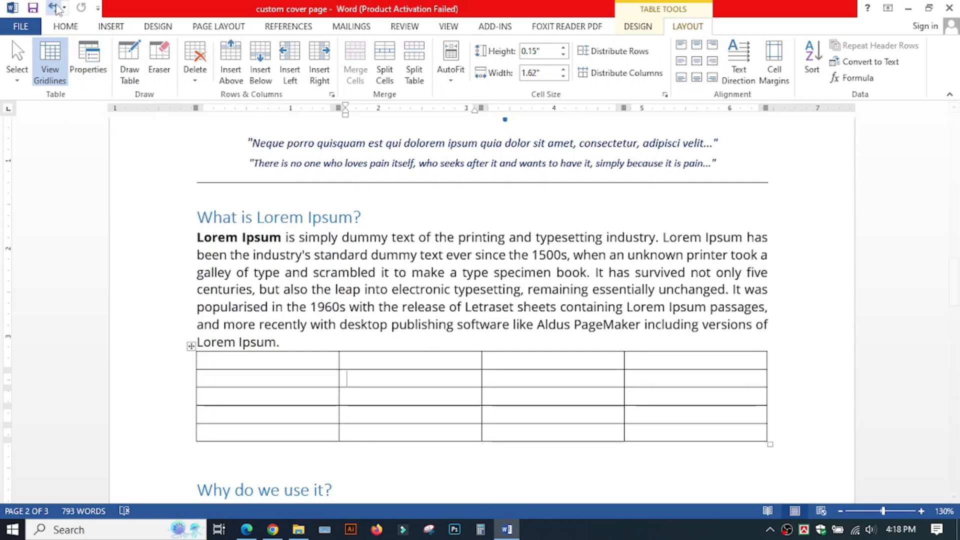
Draw a table outline about 6.42" wide and 0.3" high around the "Why do we use it?" heading with the Draw Table tool.
{"action": "left_click", "coordinate": [107, 27]}
{"action": "left_click", "coordinate": [91, 83]}
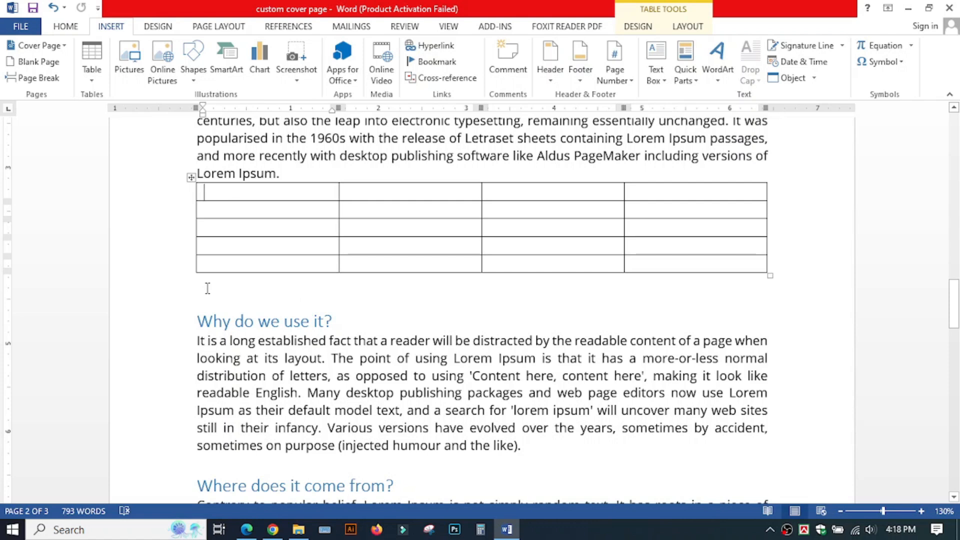
{"action": "left_click", "coordinate": [92, 81]}
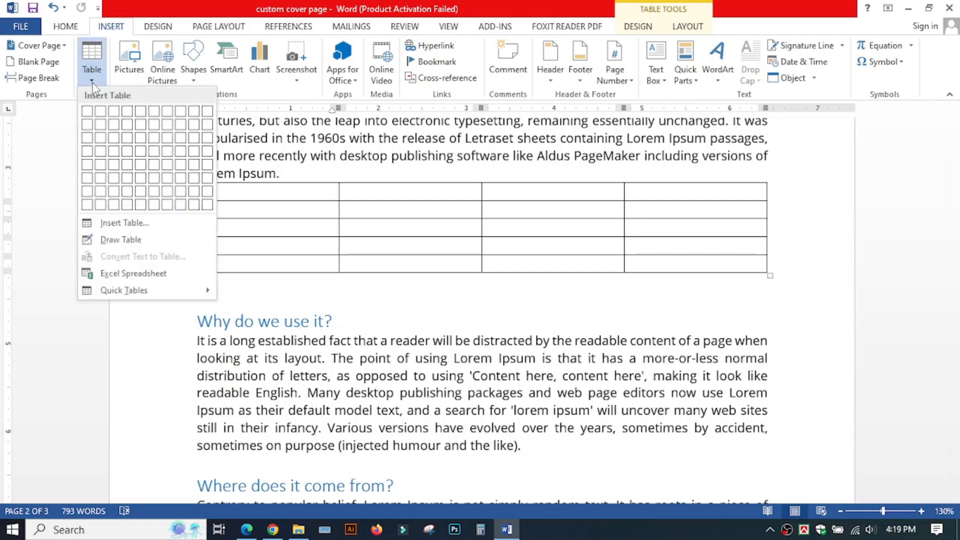
{"action": "left_click", "coordinate": [134, 241]}
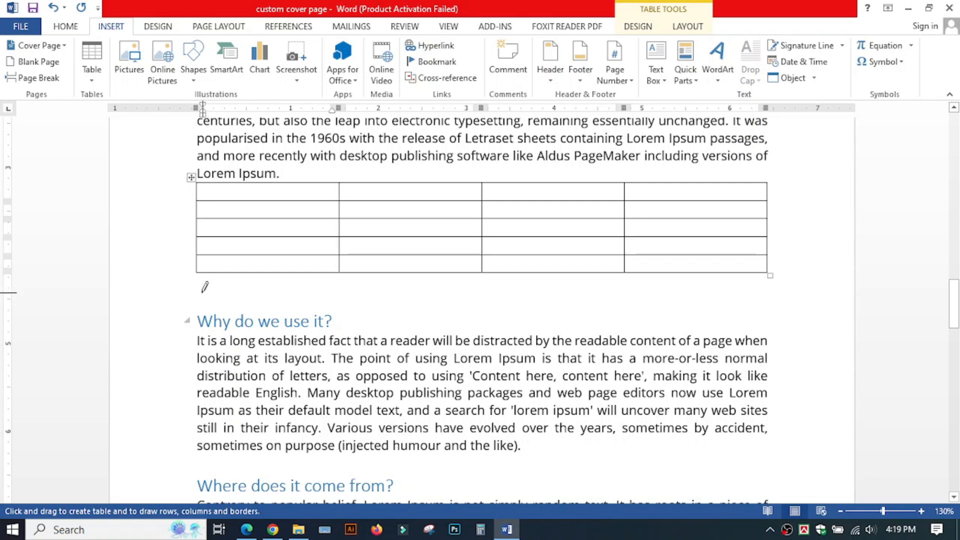
{"action": "mouse_move", "coordinate": [198, 292]}
{"action": "left_mouse_down"}
{"action": "mouse_move", "coordinate": [330, 305]}
{"action": "mouse_move", "coordinate": [710, 302]}
{"action": "mouse_move", "coordinate": [762, 318]}
{"action": "left_mouse_up"}
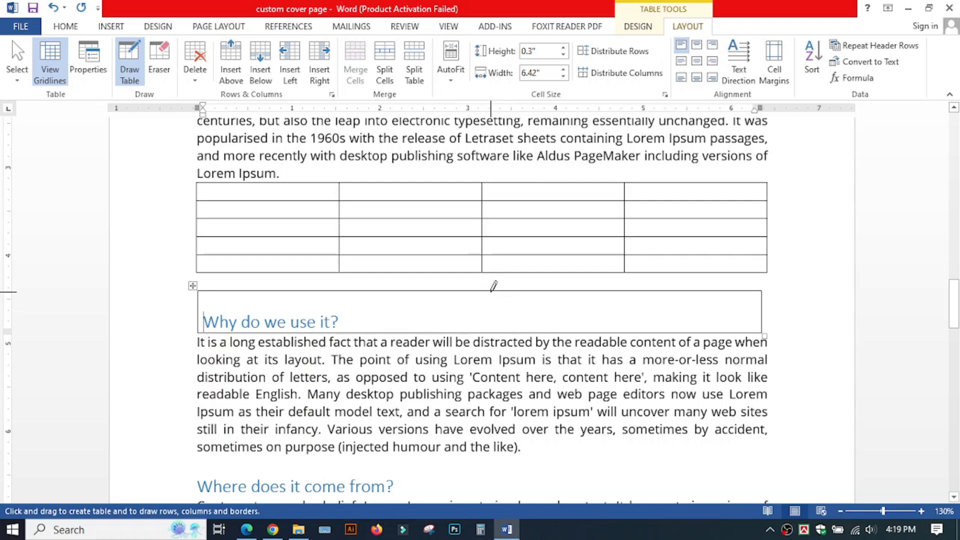
Divide the drawn table into two halves, split the right half into two rows, add narrow columns left of its middle line, and stop drawing.
{"action": "left_click_drag", "start_coordinate": [494, 285], "coordinate": [490, 326]}
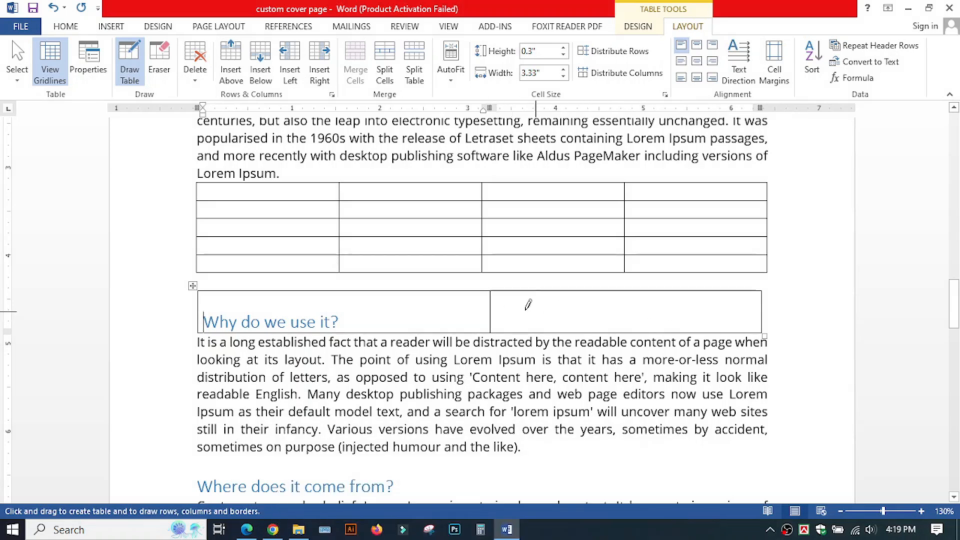
{"action": "left_click_drag", "start_coordinate": [493, 306], "coordinate": [729, 307]}
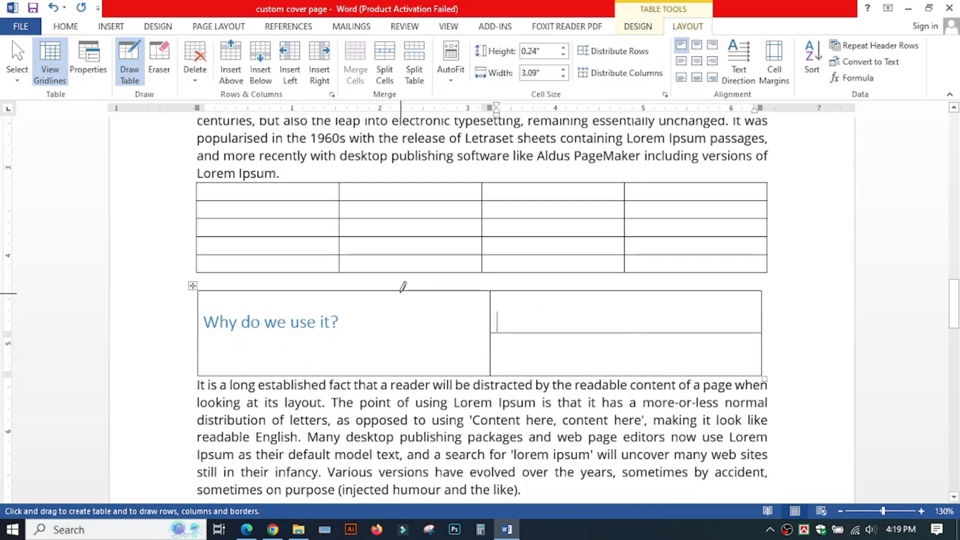
{"action": "mouse_move", "coordinate": [399, 290]}
{"action": "left_mouse_down"}
{"action": "mouse_move", "coordinate": [397, 355]}
{"action": "mouse_move", "coordinate": [418, 324]}
{"action": "mouse_move", "coordinate": [484, 323]}
{"action": "left_mouse_up"}
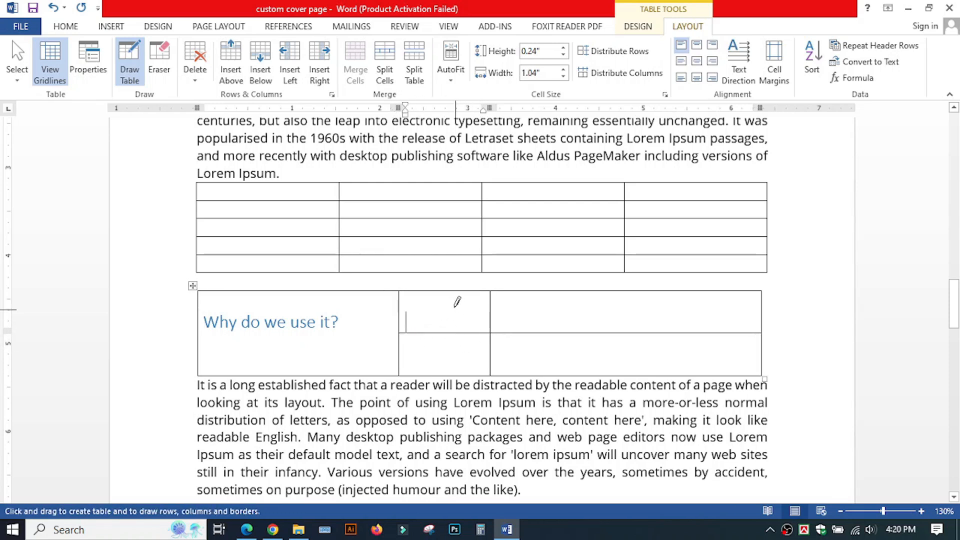
{"action": "left_click_drag", "start_coordinate": [451, 282], "coordinate": [440, 360]}
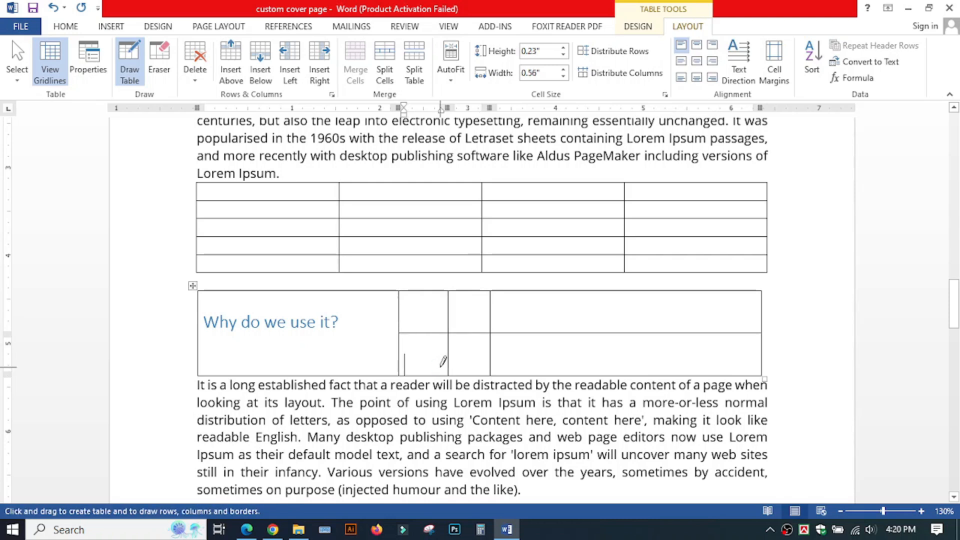
{"action": "left_click", "coordinate": [111, 26]}
{"action": "left_click", "coordinate": [92, 60]}
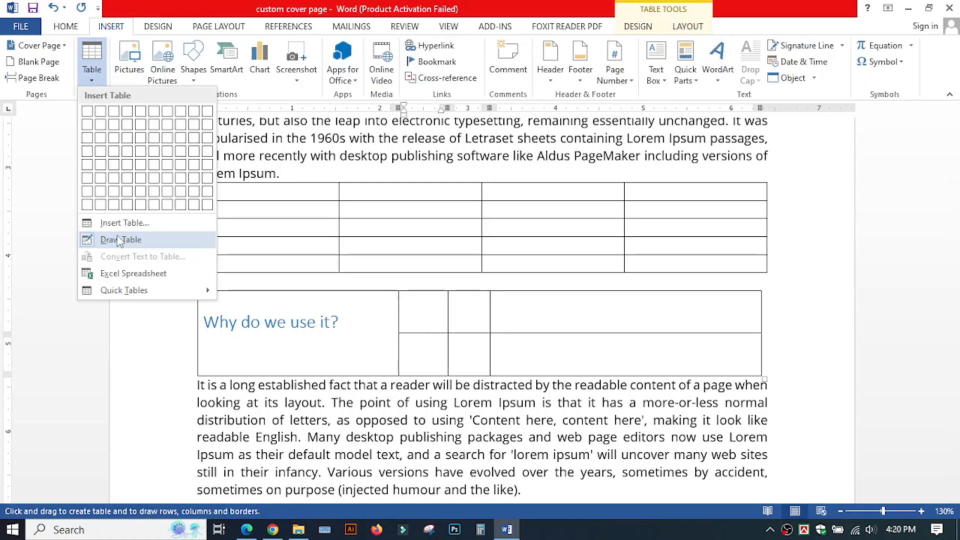
{"action": "left_click", "coordinate": [118, 240]}
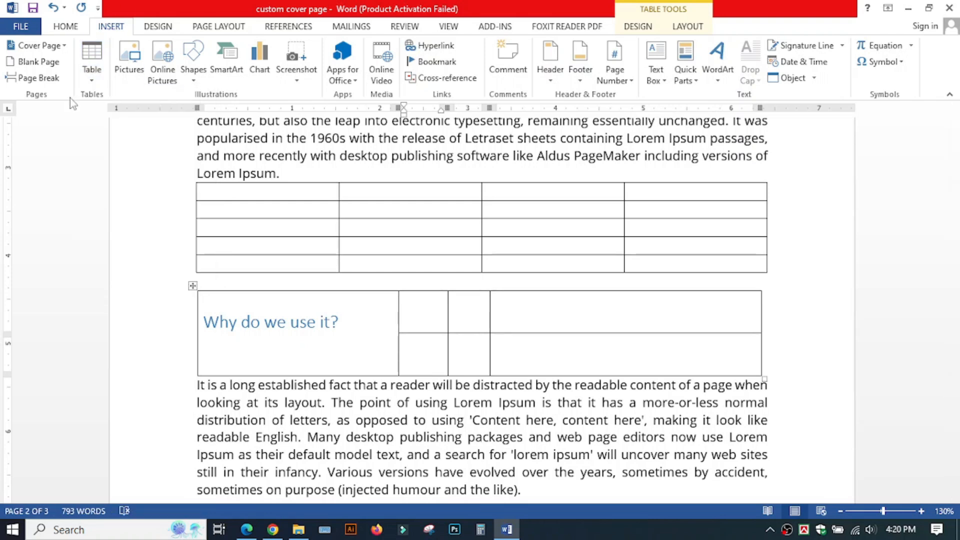
Add a line reading "name, employ id, Salary, tax" below the document's last paragraph, with commas separating the entries.
{"action": "left_click", "coordinate": [92, 65]}
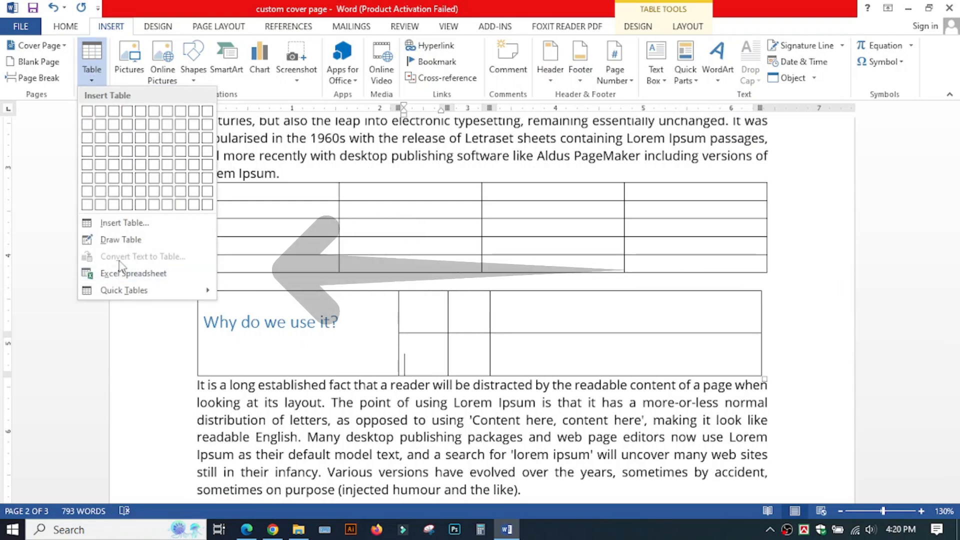
{"action": "left_click", "coordinate": [434, 293]}
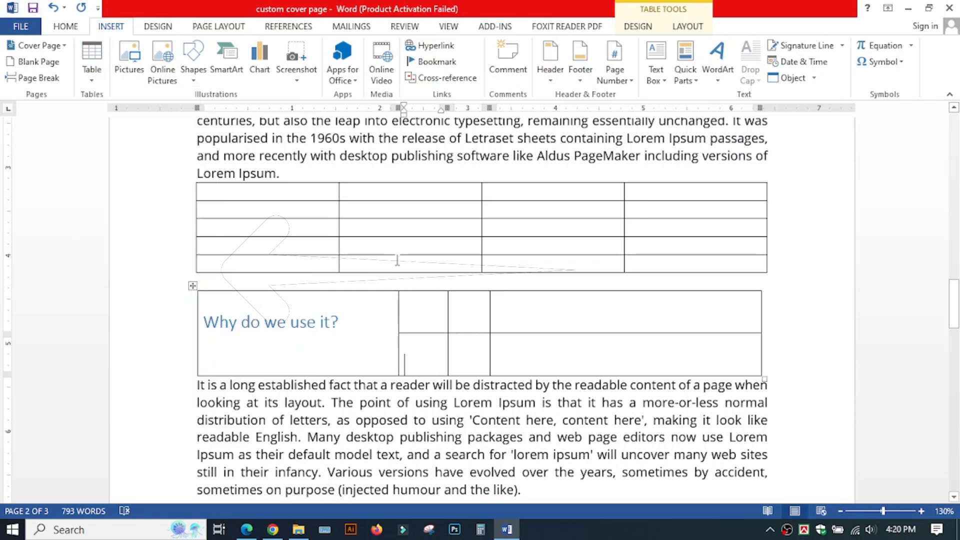
{"action": "scroll", "coordinate": [399, 260], "scroll_direction": "down", "scroll_amount": 20}
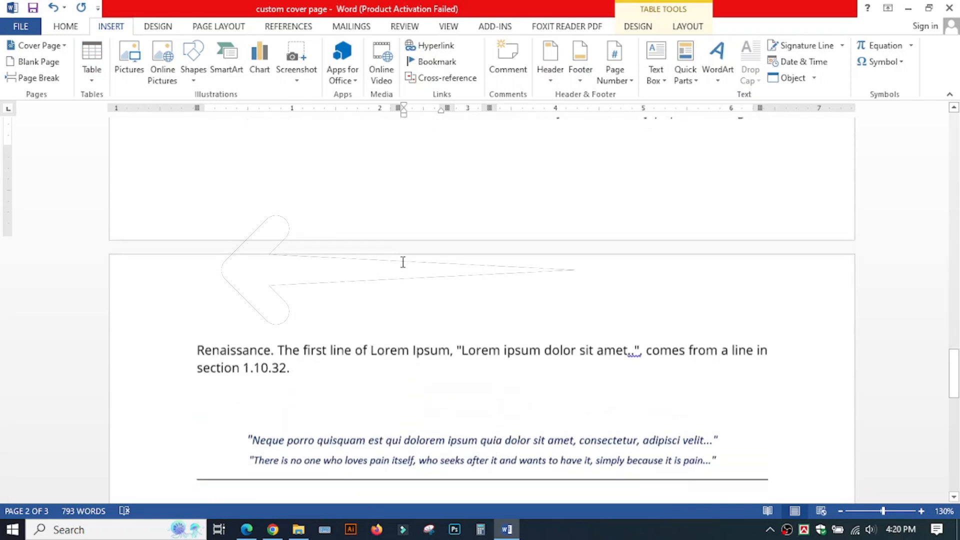
{"action": "scroll", "coordinate": [403, 261], "scroll_direction": "down", "scroll_amount": 5}
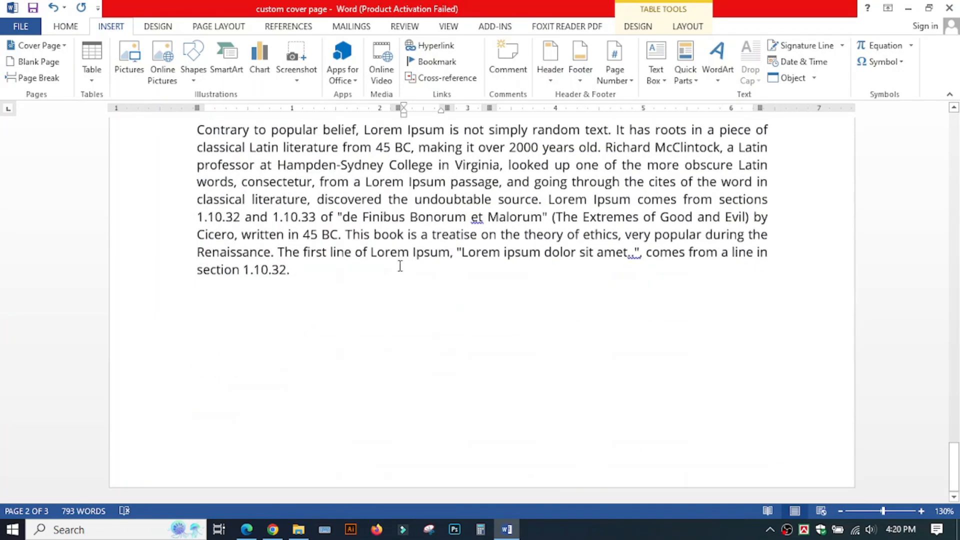
{"action": "key", "text": "Return"}
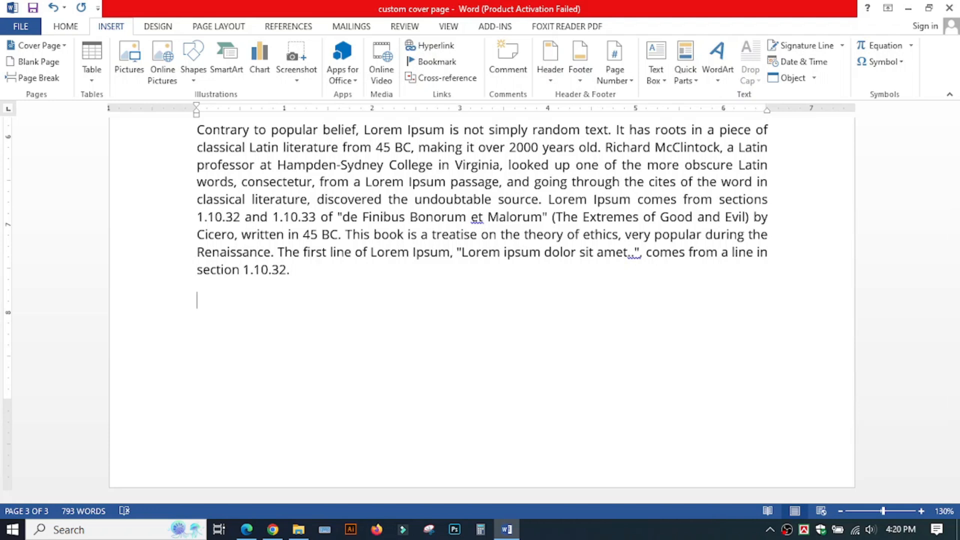
{"action": "type", "text": "na"}
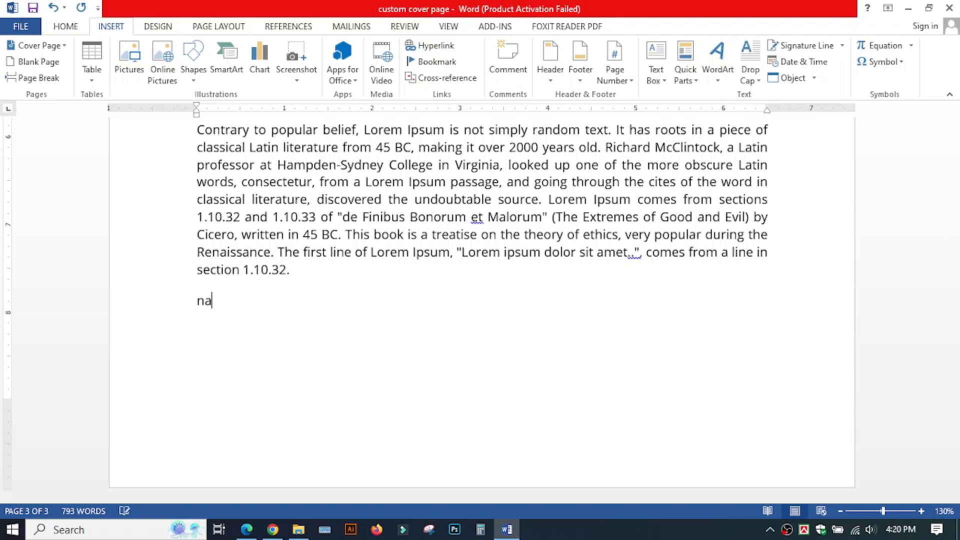
{"action": "type", "text": "me employ id "}
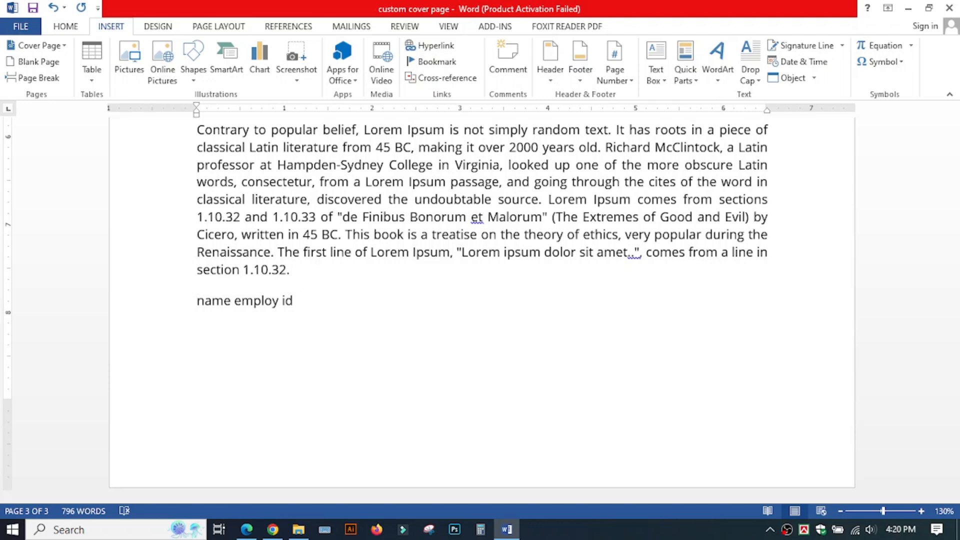
{"action": "type", "text": "Salary tax"}
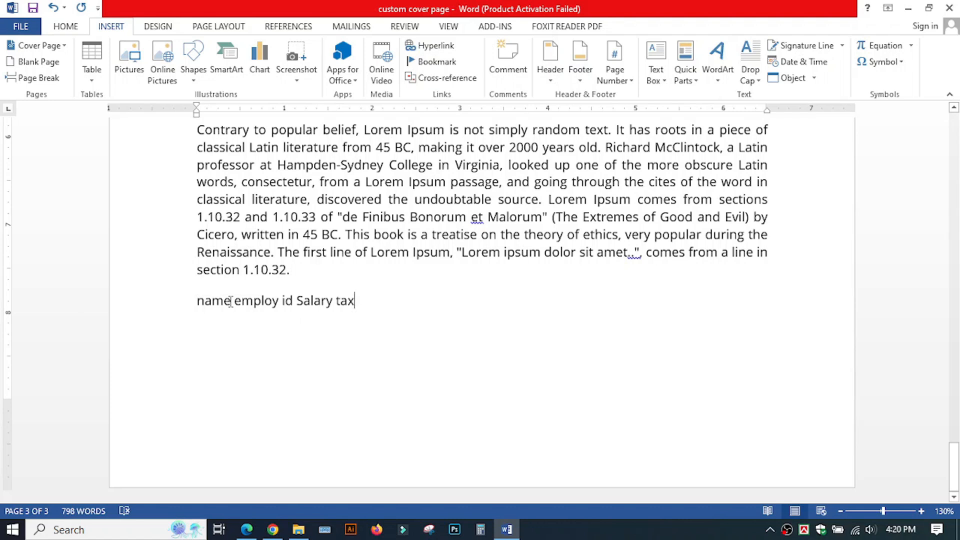
{"action": "left_click", "coordinate": [230, 302]}
{"action": "type", "text": ","}
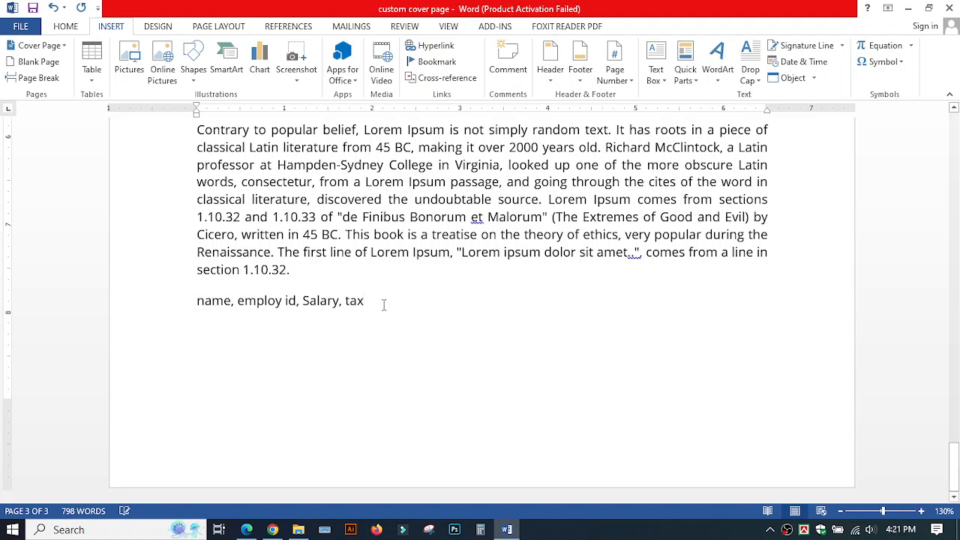
Add a second comma-separated line with the employee's name, the employee ID, 50000 and 500, ending with a comma.
{"action": "key", "text": "Return"}
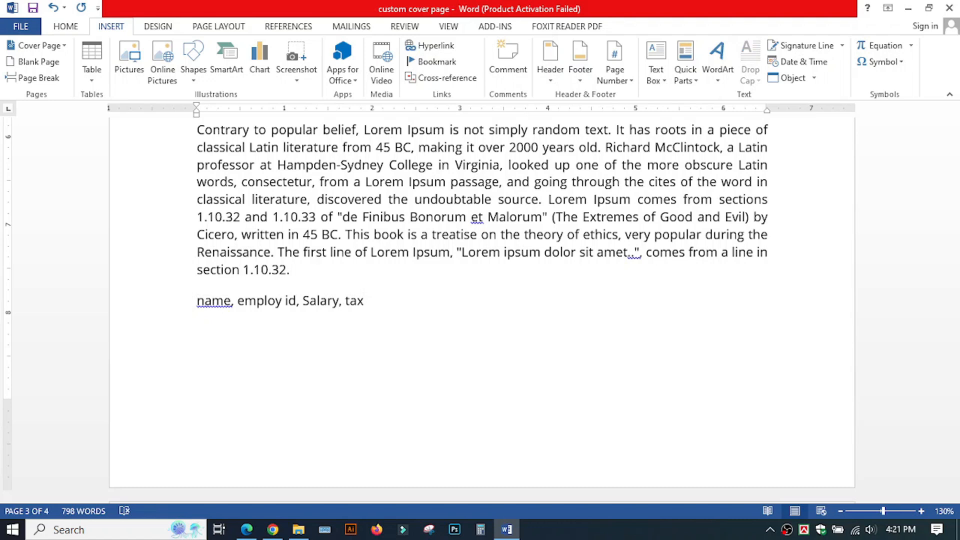
{"action": "type", "text": "rahim, 8923"}
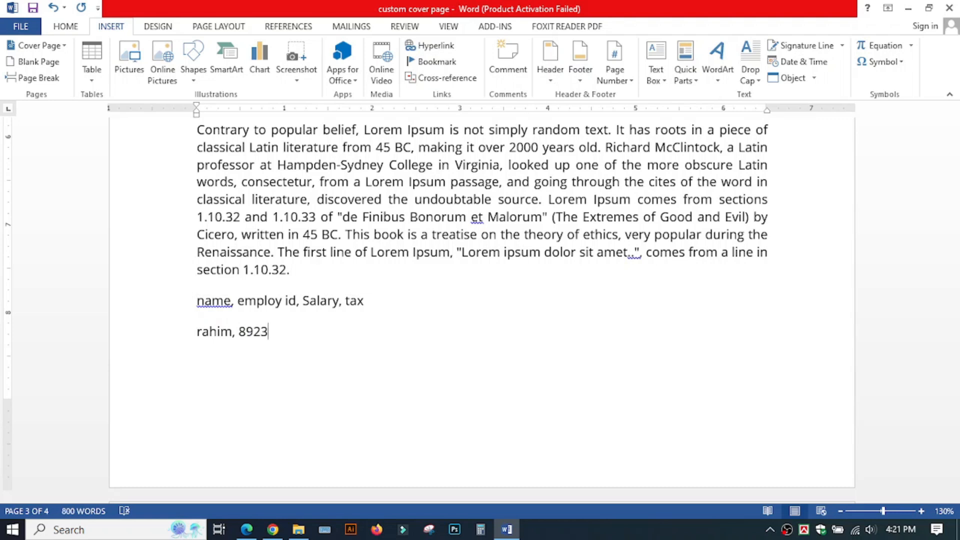
{"action": "type", "text": ", 50000, "}
{"action": "type", "text": "4"}
{"action": "type", "text": "500"}
{"action": "key", "text": "Return"}
{"action": "key", "text": "BackSpace"}
{"action": "type", "text": ","}
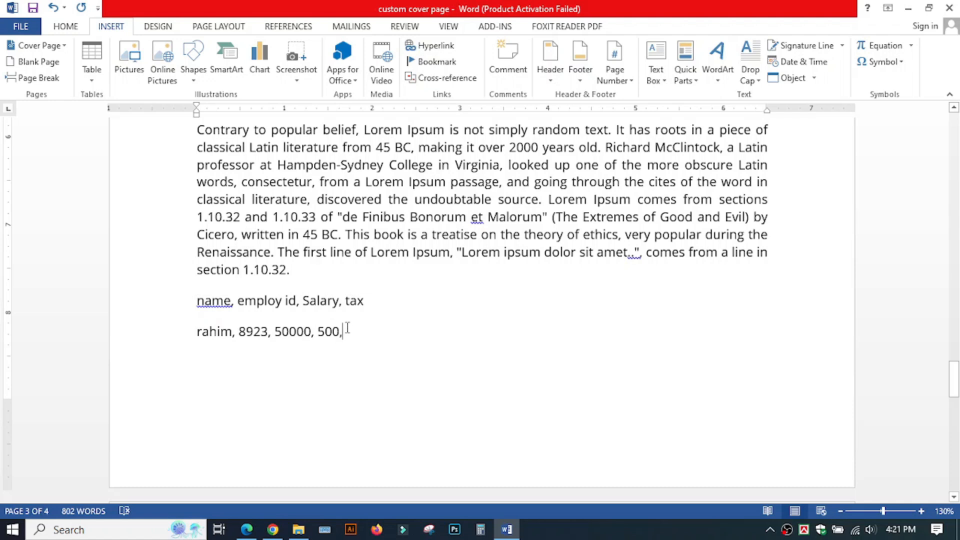
Convert the two comma-separated lines into a 5-column table with automatic fixed column width, separating the text at commas.
{"action": "left_click_drag", "start_coordinate": [344, 331], "coordinate": [198, 301]}
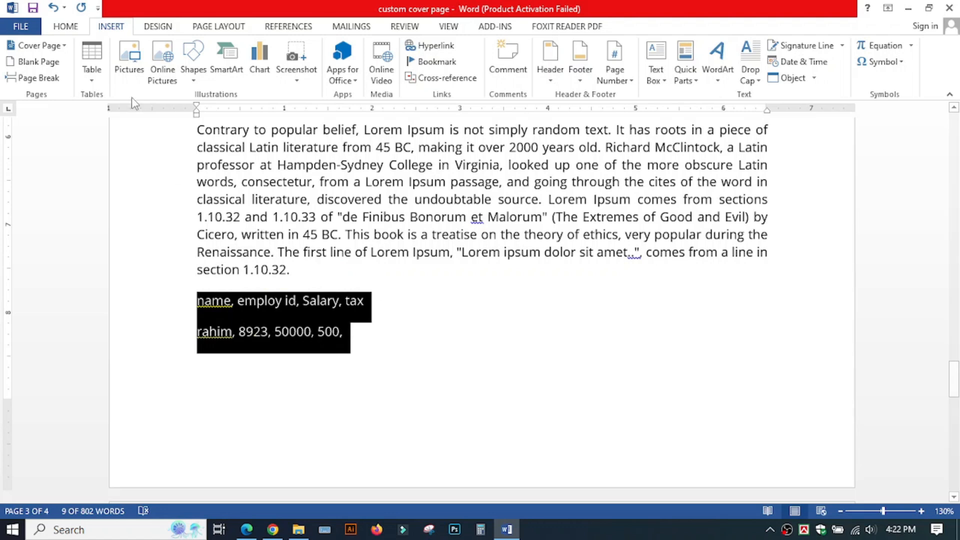
{"action": "left_click", "coordinate": [92, 75]}
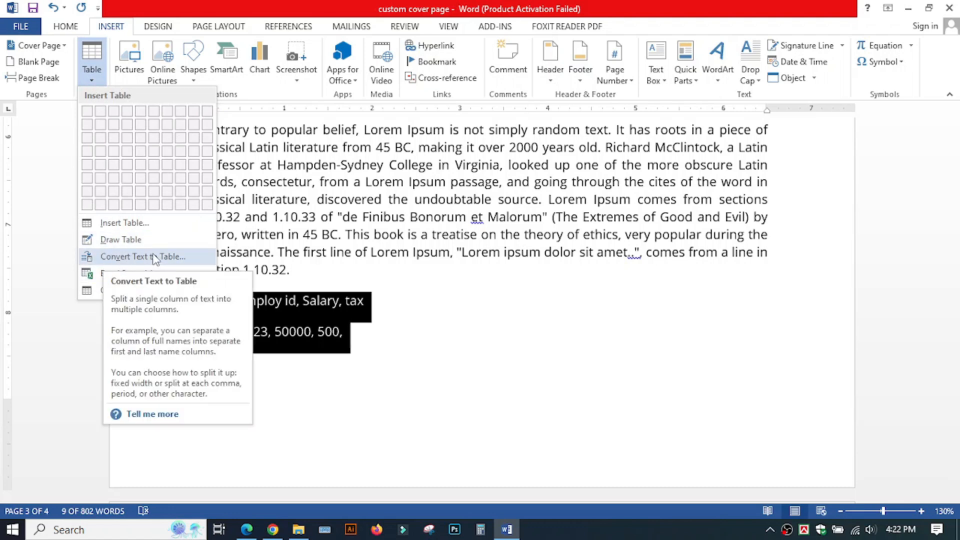
{"action": "left_click", "coordinate": [116, 257]}
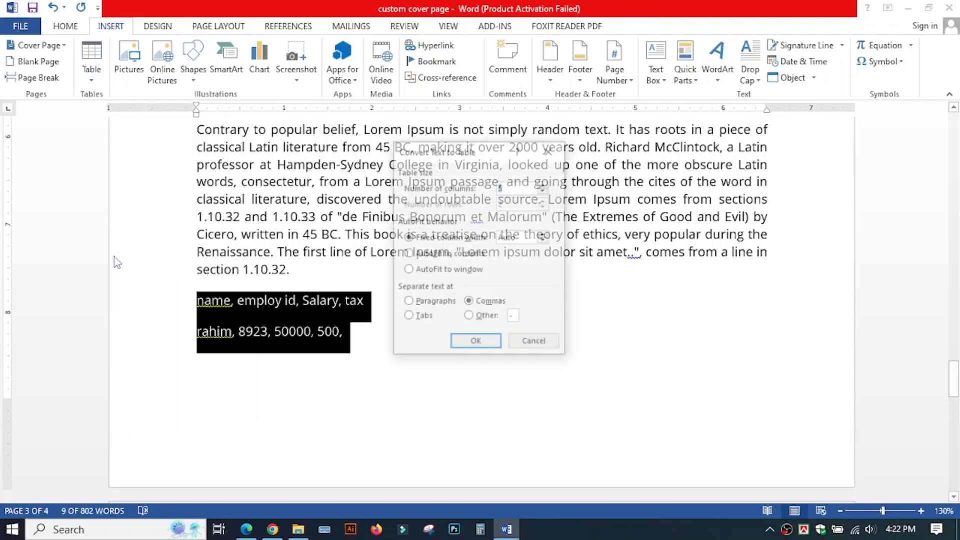
{"action": "left_click_drag", "start_coordinate": [460, 152], "coordinate": [465, 108]}
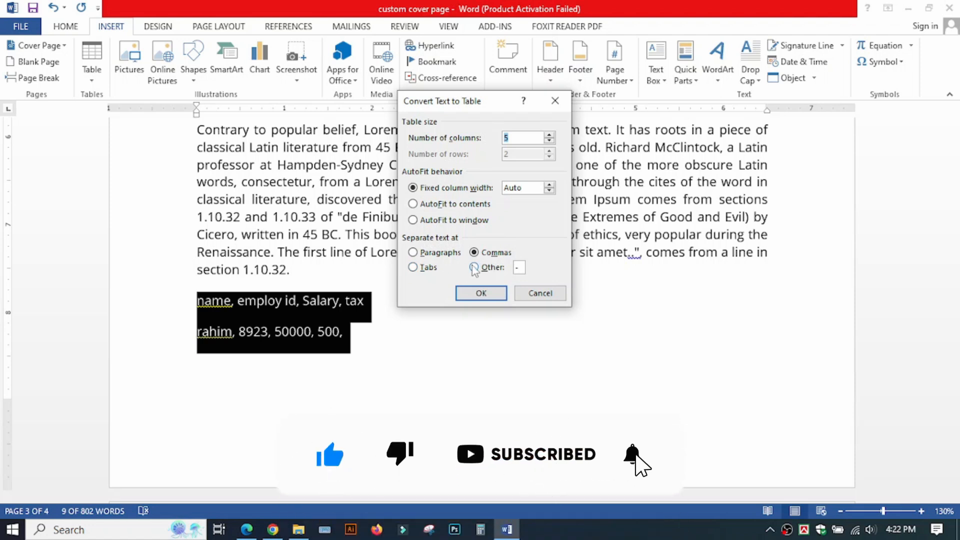
{"action": "left_click", "coordinate": [495, 269]}
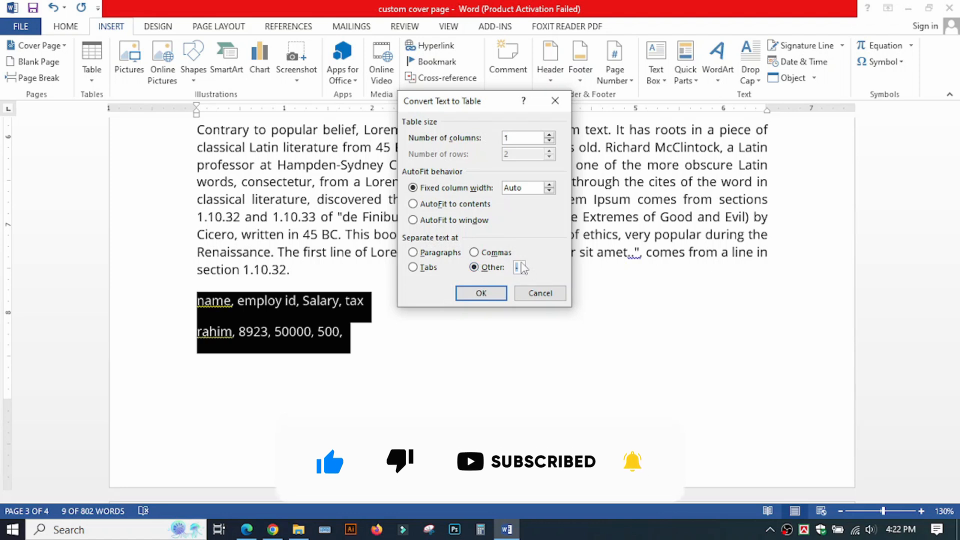
{"action": "left_click", "coordinate": [474, 253]}
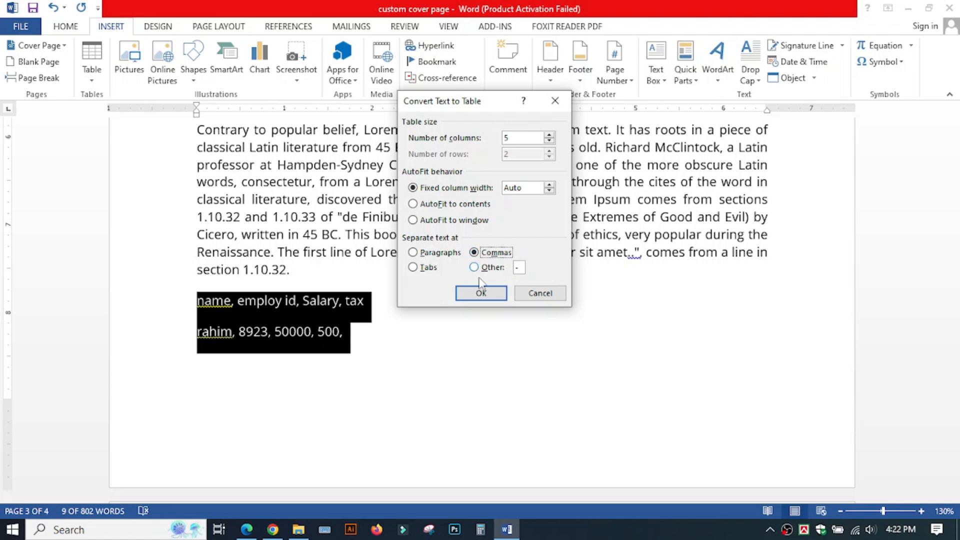
{"action": "left_click", "coordinate": [481, 294]}
{"action": "left_click", "coordinate": [489, 364]}
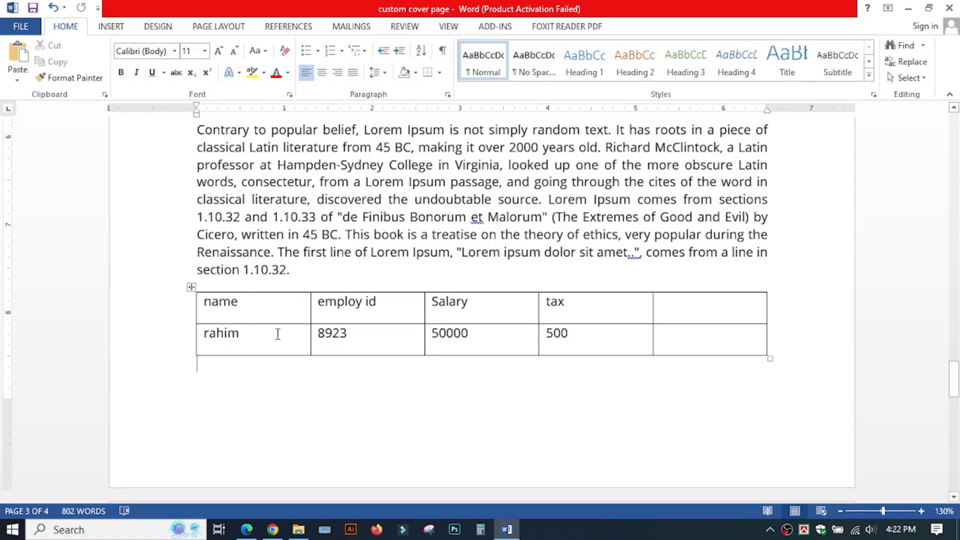
Delete the empty fifth column of the converted table.
{"action": "mouse_move", "coordinate": [309, 290]}
{"action": "left_click_drag", "start_coordinate": [208, 300], "coordinate": [555, 340]}
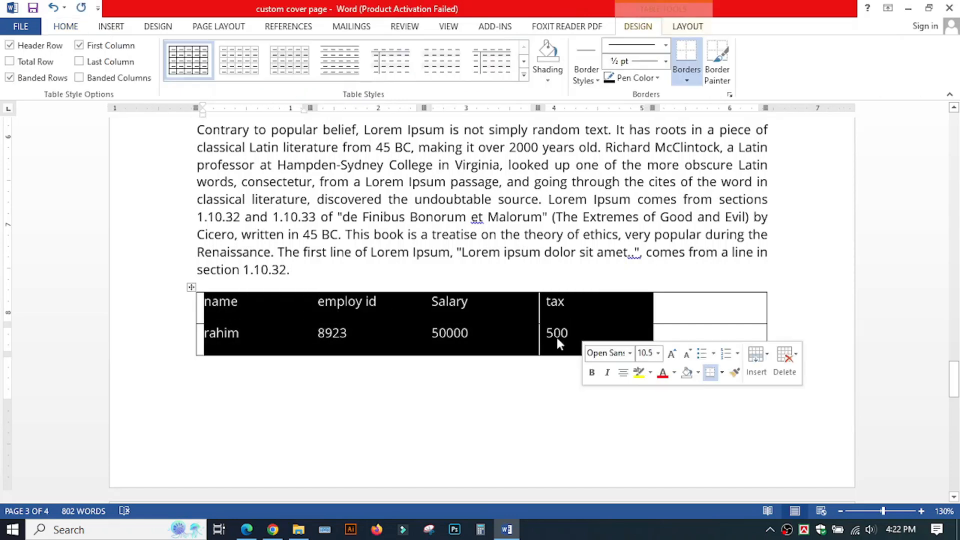
{"action": "left_click", "coordinate": [332, 301]}
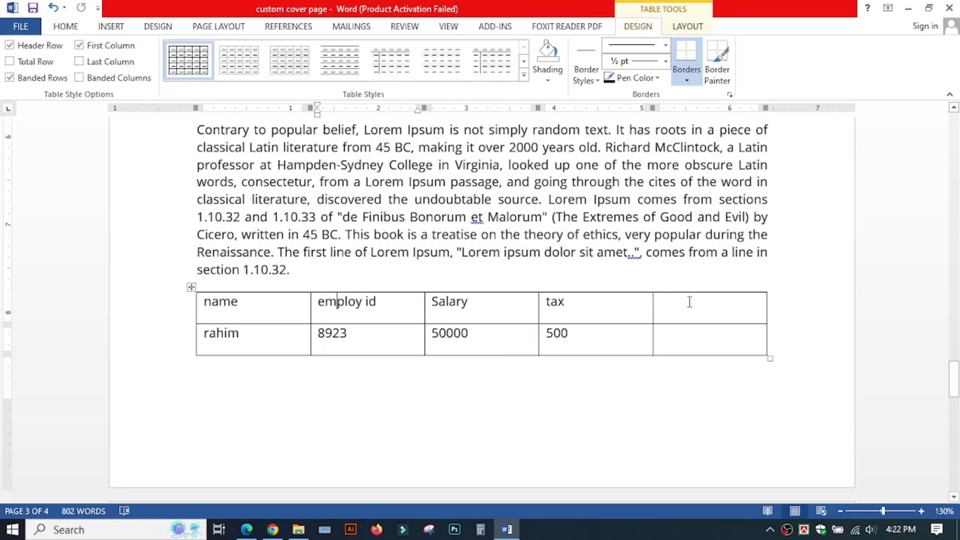
{"action": "left_click_drag", "start_coordinate": [689, 302], "coordinate": [687, 338]}
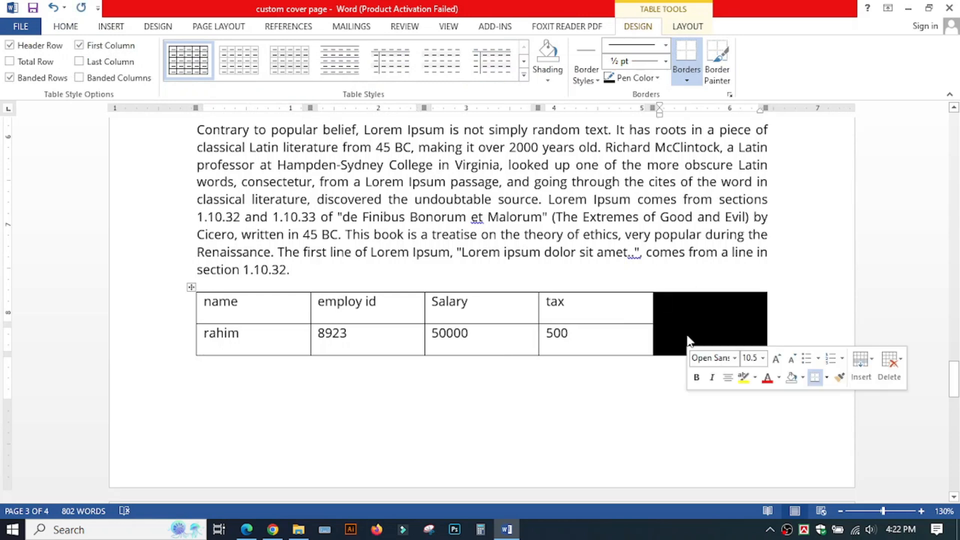
{"action": "right_click", "coordinate": [683, 318]}
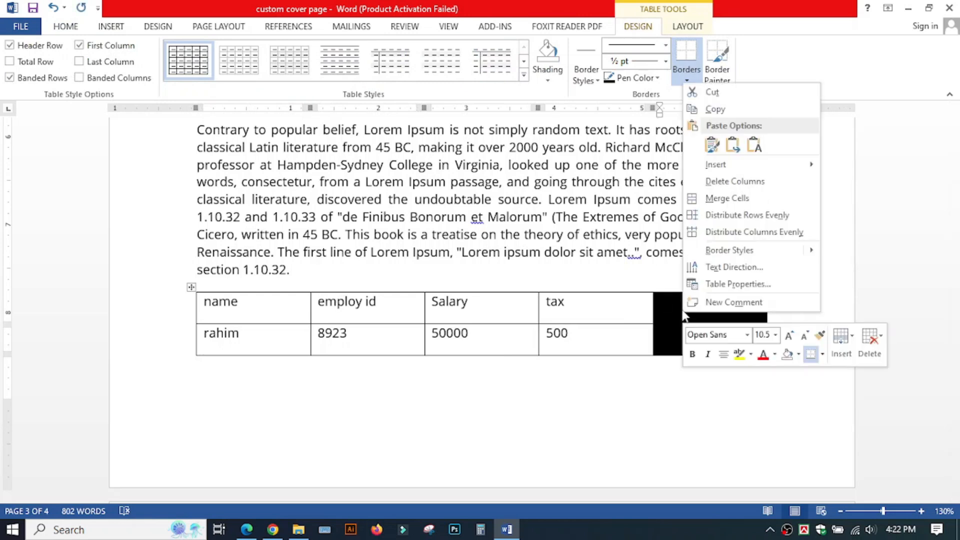
{"action": "left_click", "coordinate": [720, 182]}
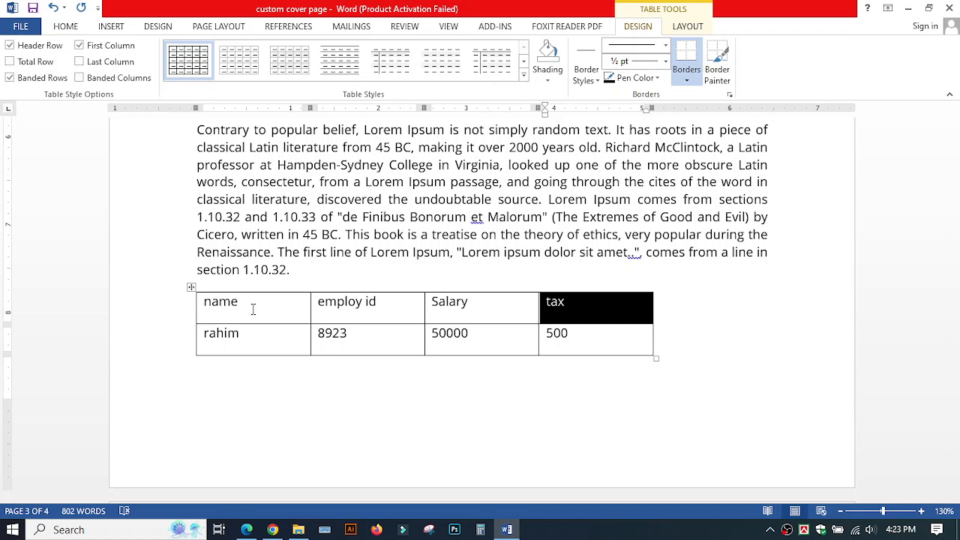
Insert an Excel spreadsheet on the empty line below the employee table.
{"action": "left_click", "coordinate": [111, 26]}
{"action": "left_click", "coordinate": [92, 78]}
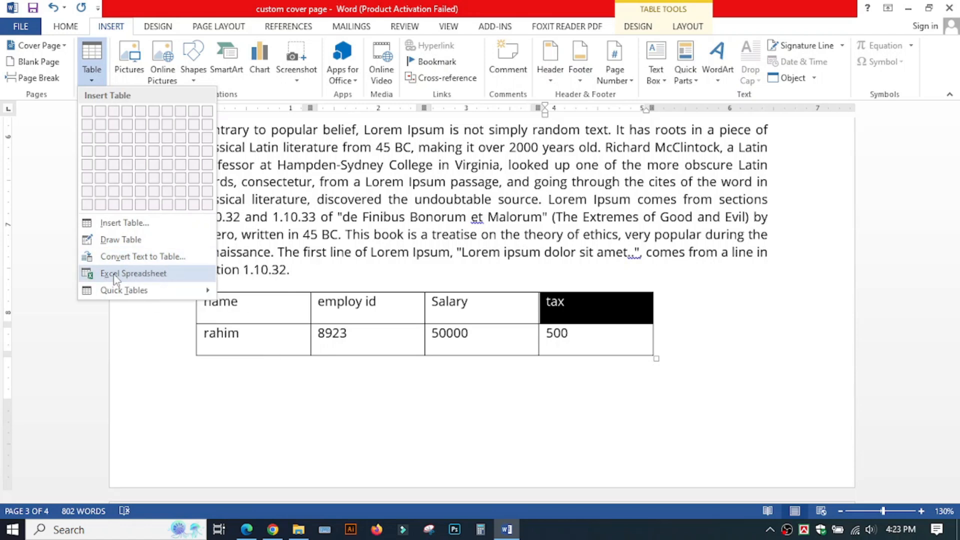
{"action": "key", "text": "Escape"}
{"action": "scroll", "coordinate": [326, 324], "scroll_direction": "down", "scroll_amount": 5}
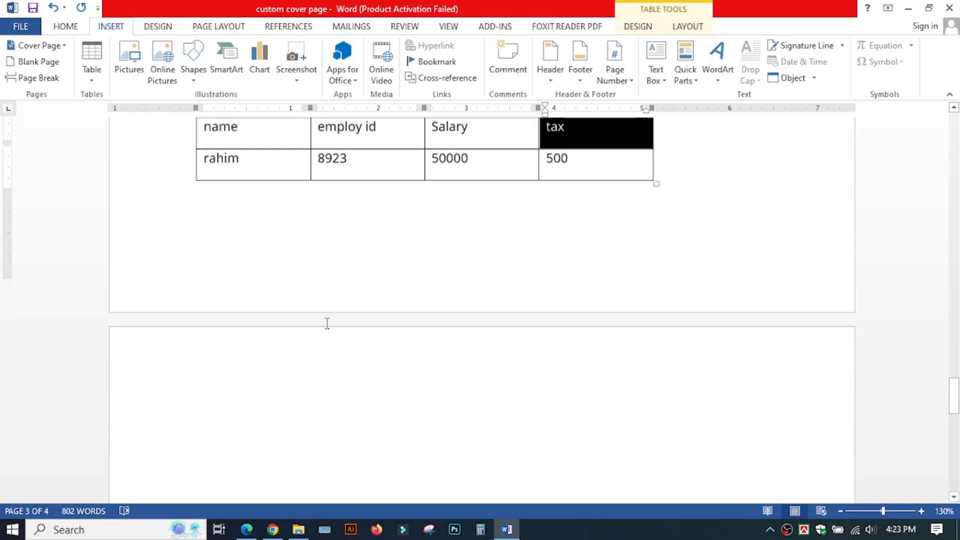
{"action": "scroll", "coordinate": [328, 324], "scroll_direction": "up", "scroll_amount": 5}
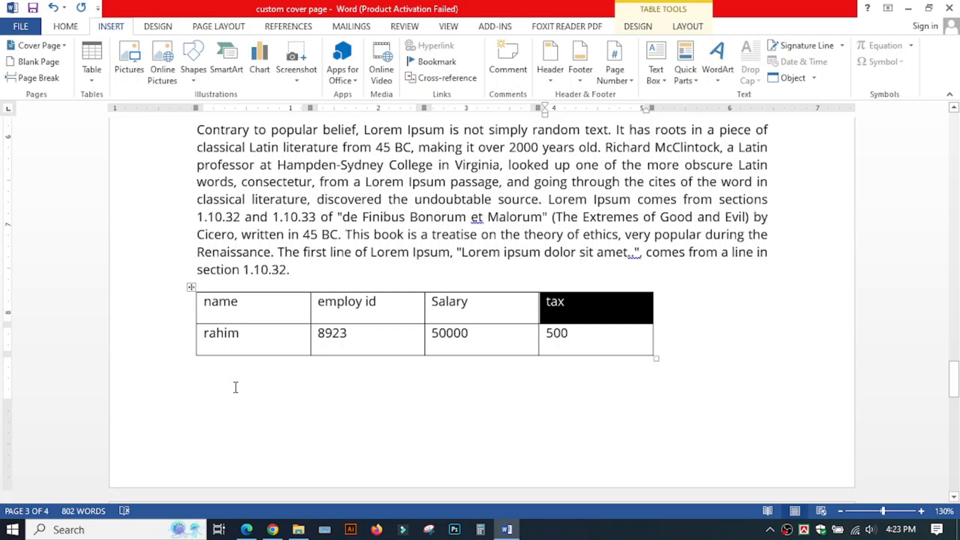
{"action": "left_click", "coordinate": [215, 367]}
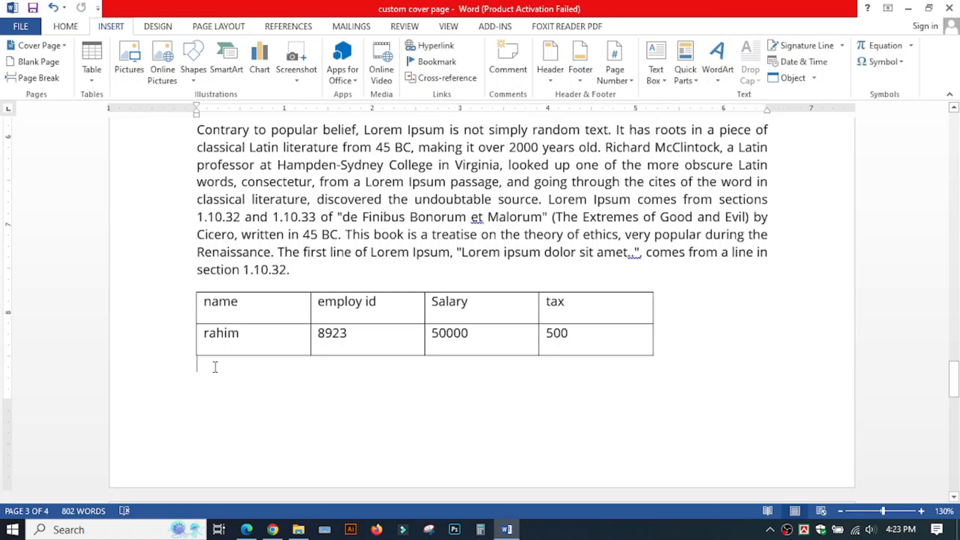
{"action": "left_click", "coordinate": [91, 77]}
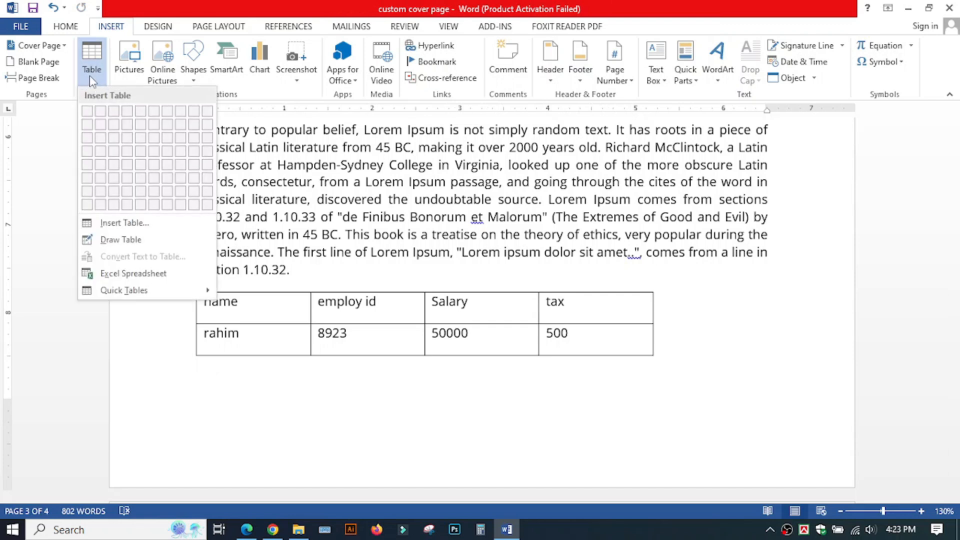
{"action": "left_click", "coordinate": [127, 274]}
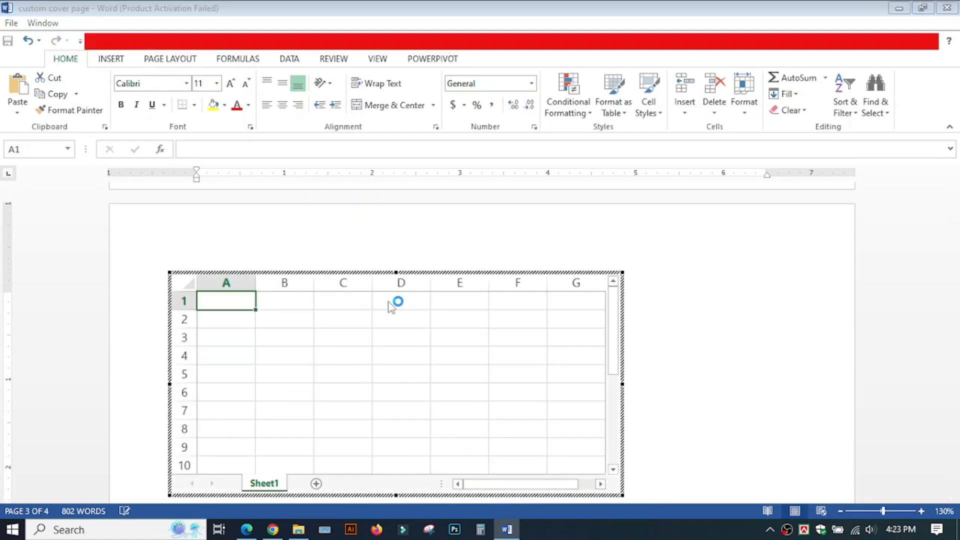
Finish editing the embedded spreadsheet, return to the document text, and view the worksheet on the page.
{"action": "left_click", "coordinate": [623, 399]}
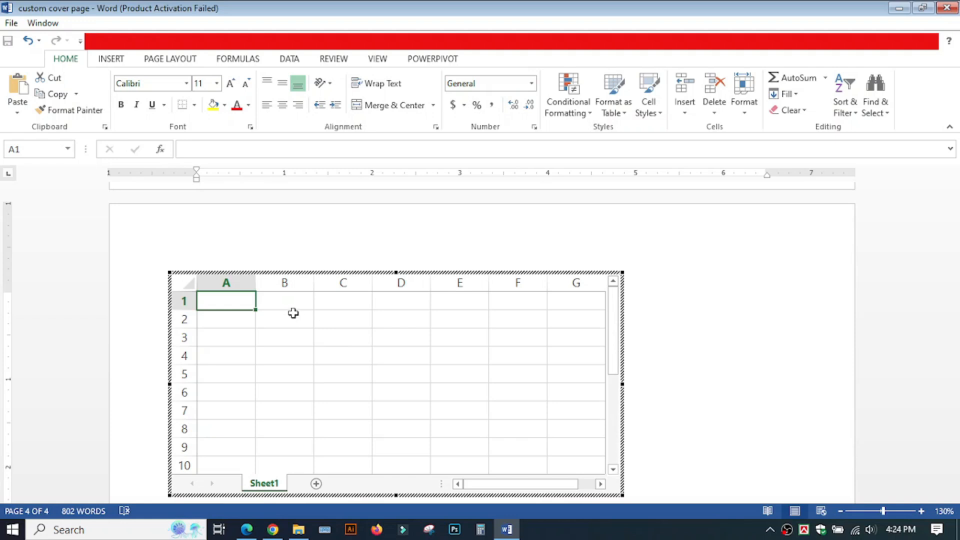
{"action": "scroll", "coordinate": [293, 313], "scroll_direction": "down", "scroll_amount": 1}
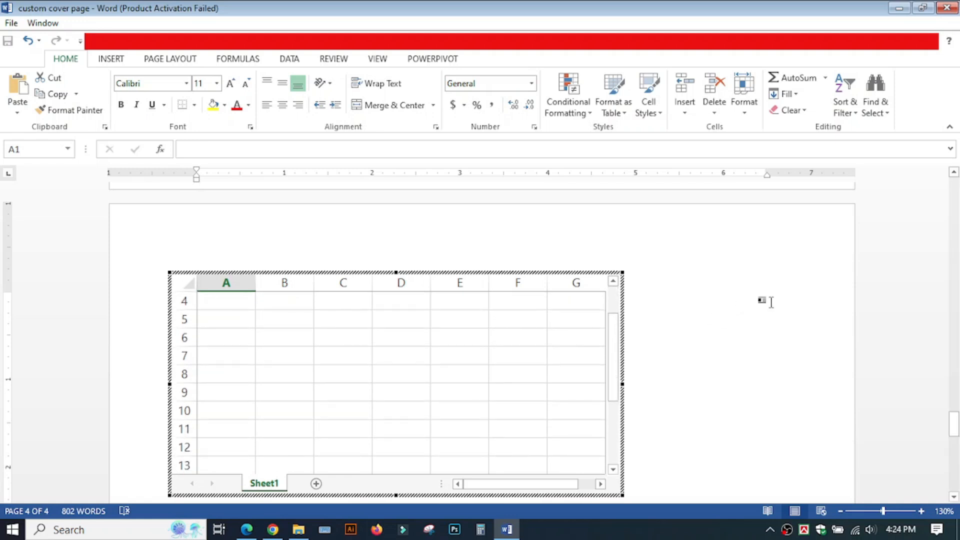
{"action": "left_click", "coordinate": [784, 289]}
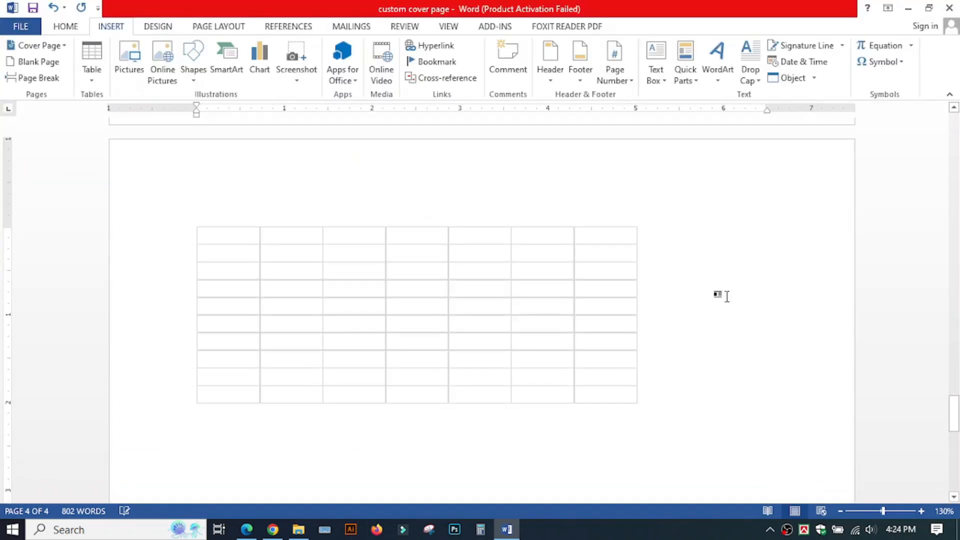
{"action": "scroll", "coordinate": [650, 289], "scroll_direction": "up", "scroll_amount": 3}
{"action": "scroll", "coordinate": [655, 290], "scroll_direction": "down", "scroll_amount": 7}
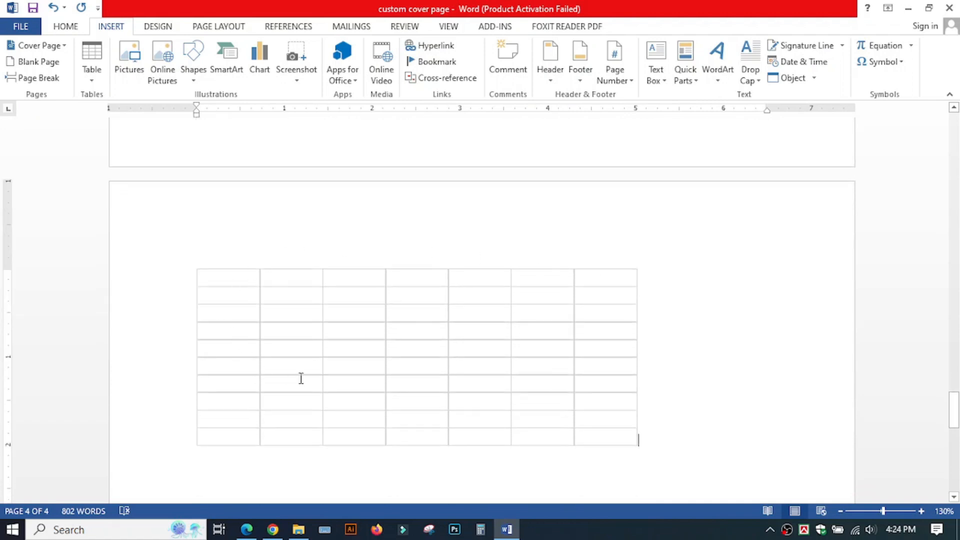
{"action": "left_click", "coordinate": [461, 358]}
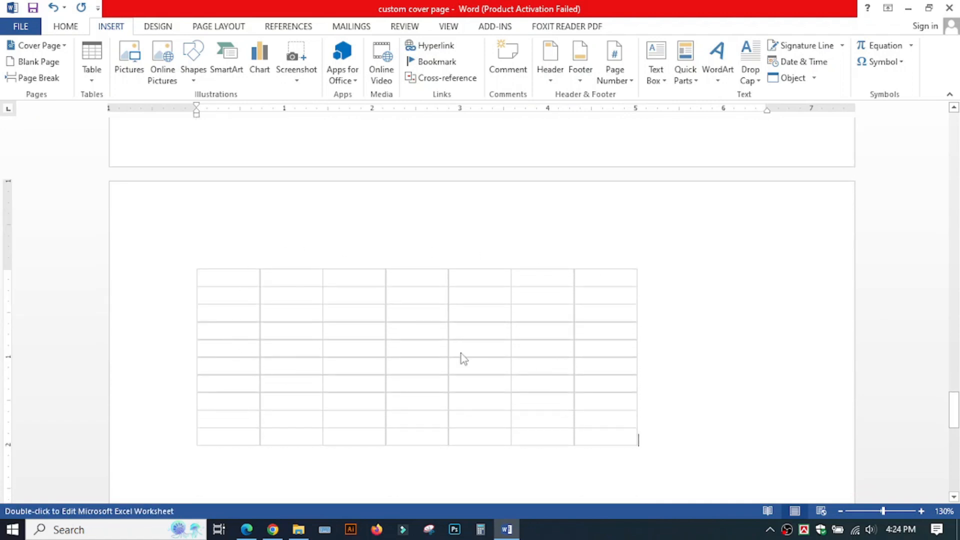
{"action": "double_click", "coordinate": [284, 314]}
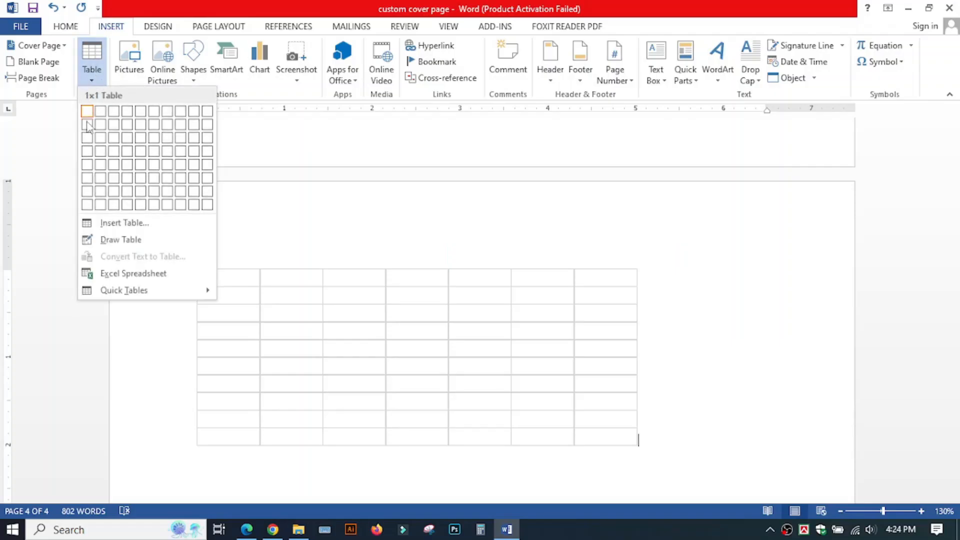
{"action": "mouse_move", "coordinate": [127, 297]}
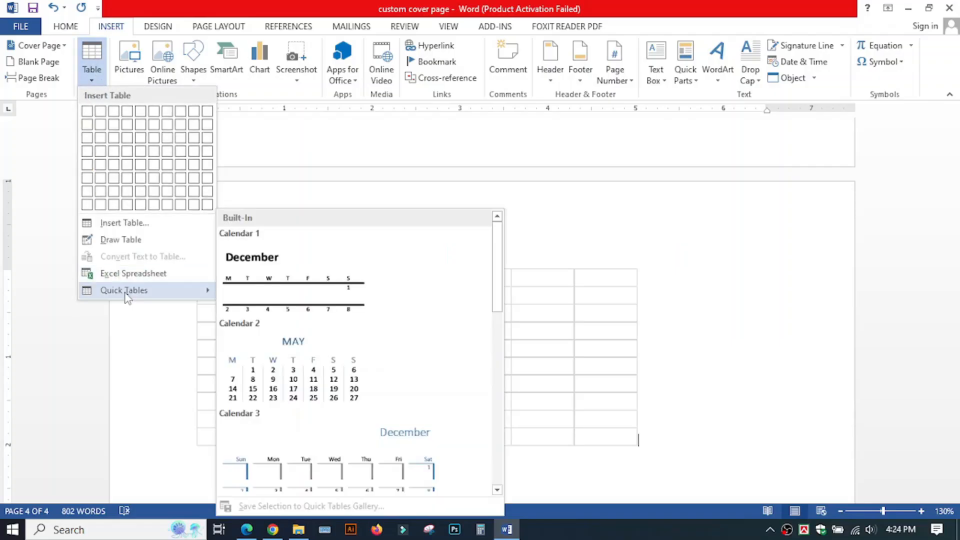
{"action": "left_click", "coordinate": [742, 313]}
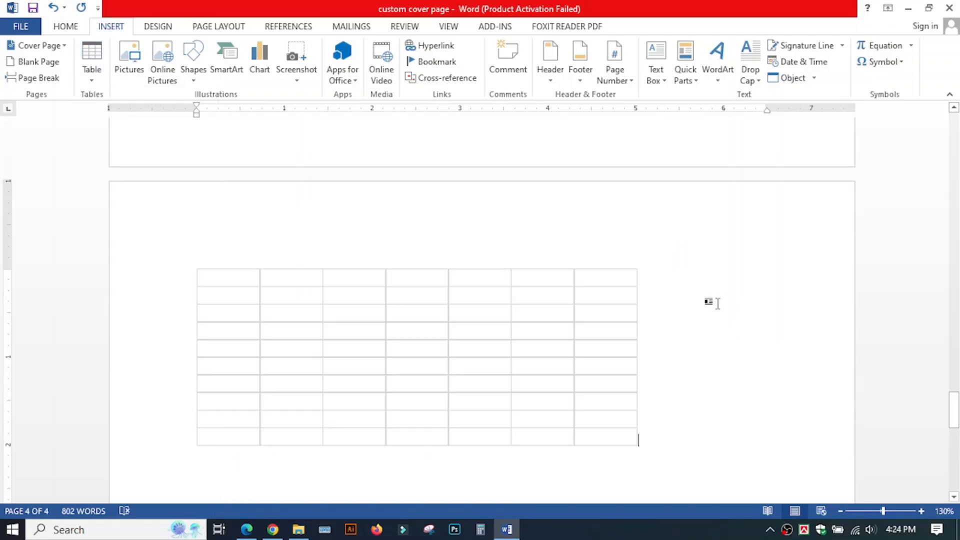
Delete the embedded Excel worksheet from the last page.
{"action": "left_click", "coordinate": [207, 278]}
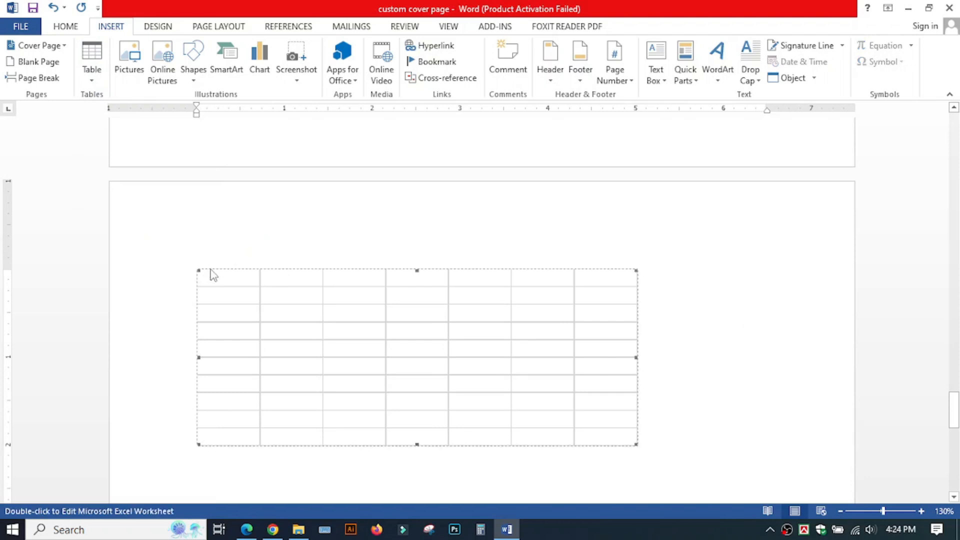
{"action": "key", "text": "Delete"}
Add an empty line after the paragraph ending "(injected humour and the like).", above the "Where does it come from?" heading.
{"action": "scroll", "coordinate": [210, 268], "scroll_direction": "up", "scroll_amount": 2}
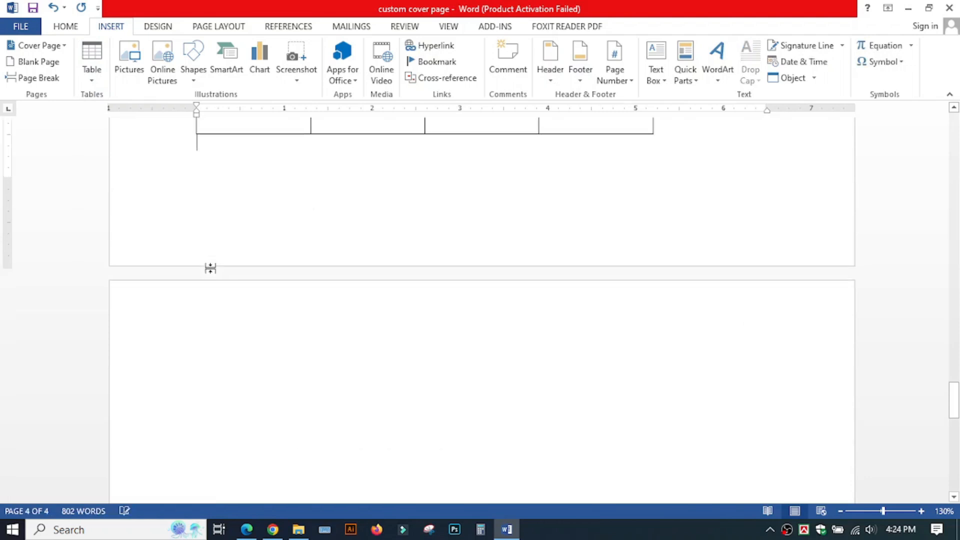
{"action": "scroll", "coordinate": [210, 268], "scroll_direction": "up", "scroll_amount": 5}
{"action": "scroll", "coordinate": [219, 272], "scroll_direction": "up", "scroll_amount": 2}
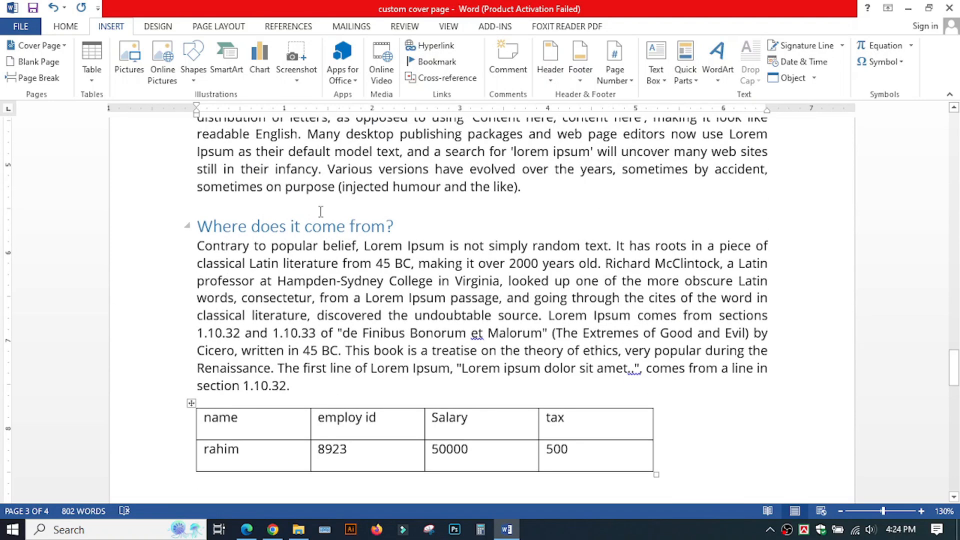
{"action": "left_click", "coordinate": [213, 209]}
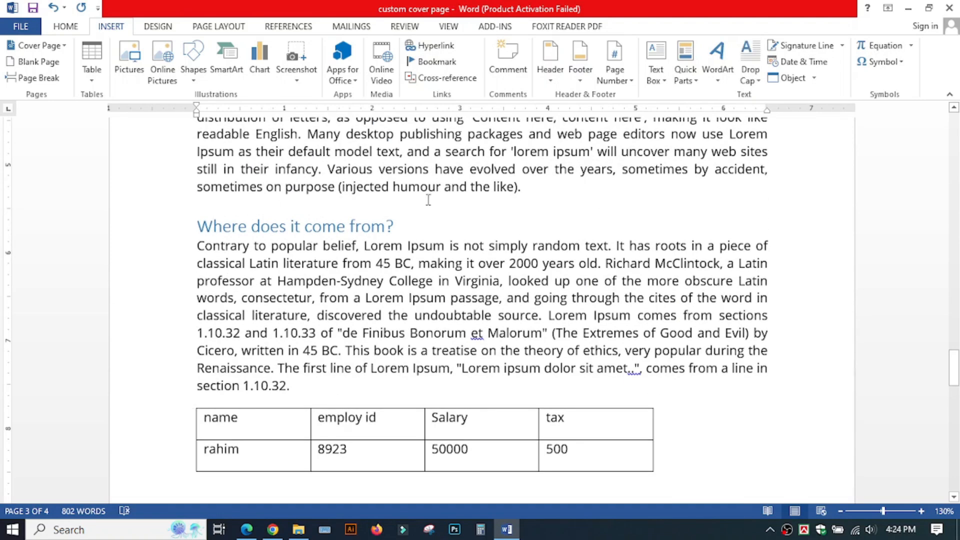
{"action": "left_click", "coordinate": [532, 193]}
{"action": "key", "text": "Return"}
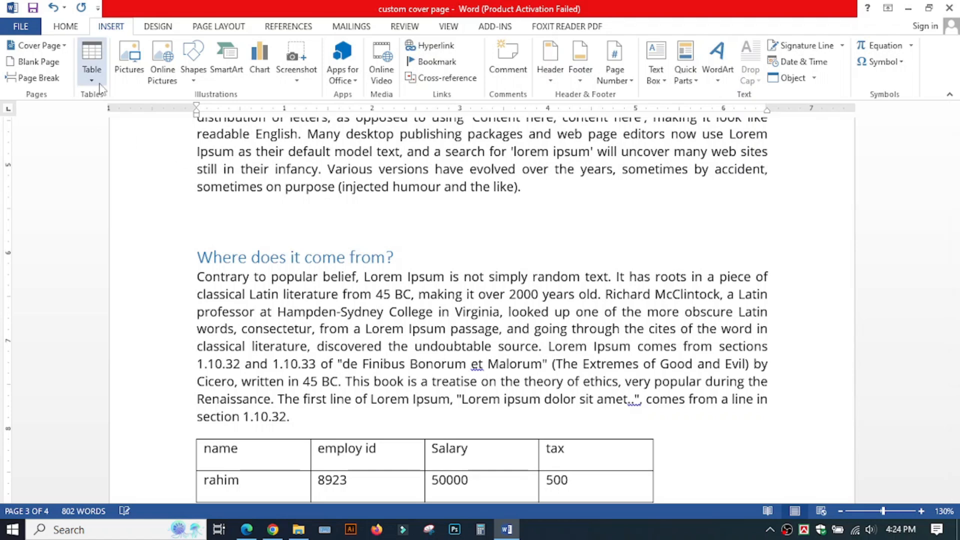
Browse the built-in Quick Tables and insert the Calendar 2 design on the empty line above the "Where does it come from?" heading.
{"action": "left_click", "coordinate": [91, 70]}
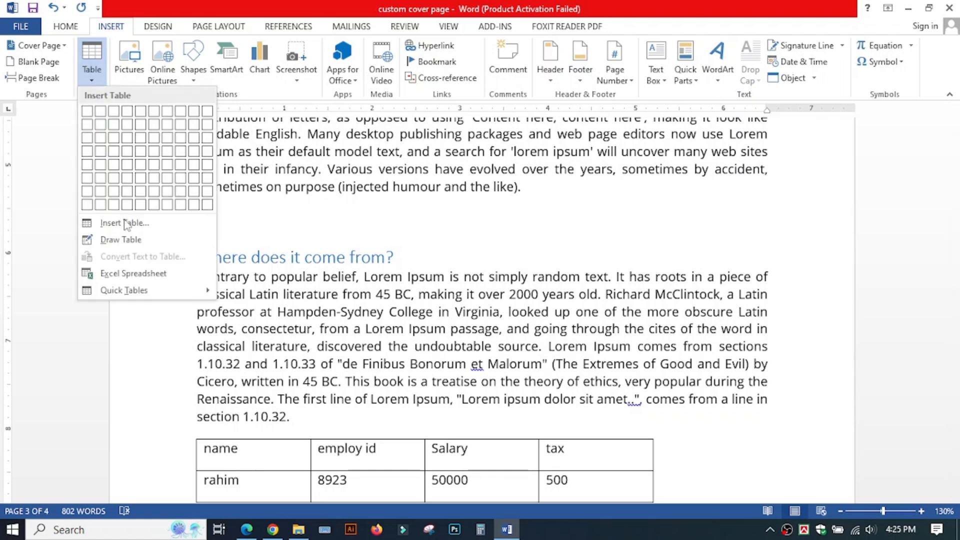
{"action": "mouse_move", "coordinate": [112, 292]}
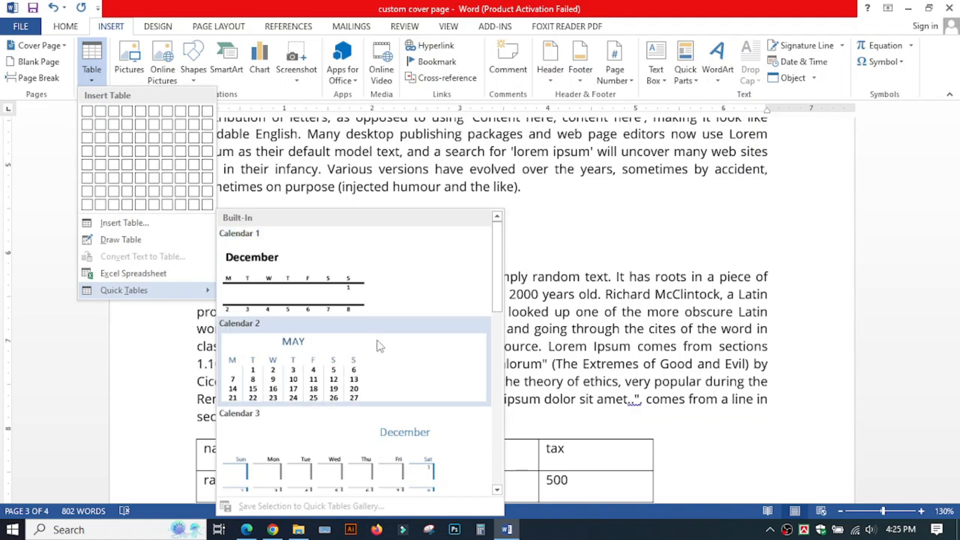
{"action": "scroll", "coordinate": [380, 344], "scroll_direction": "down", "scroll_amount": 5}
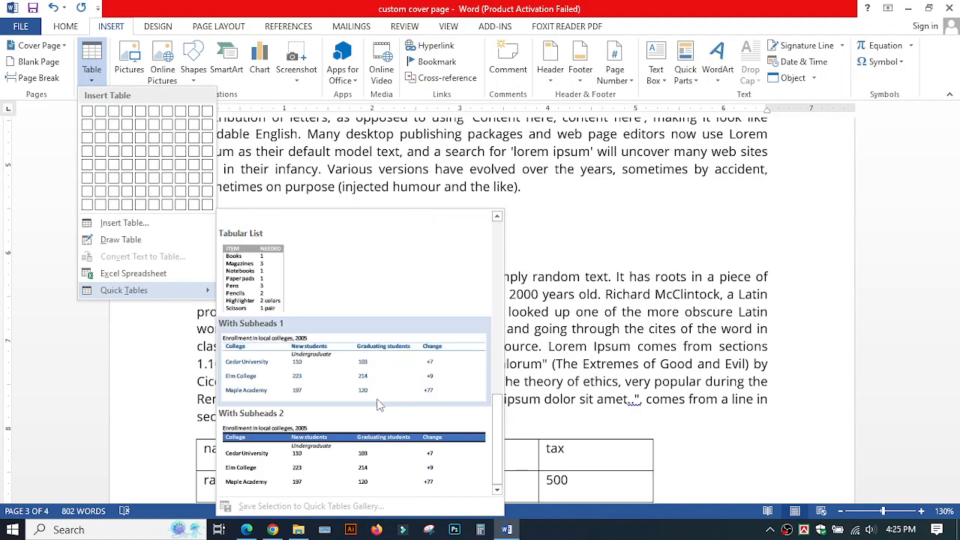
{"action": "scroll", "coordinate": [369, 338], "scroll_direction": "up", "scroll_amount": 5}
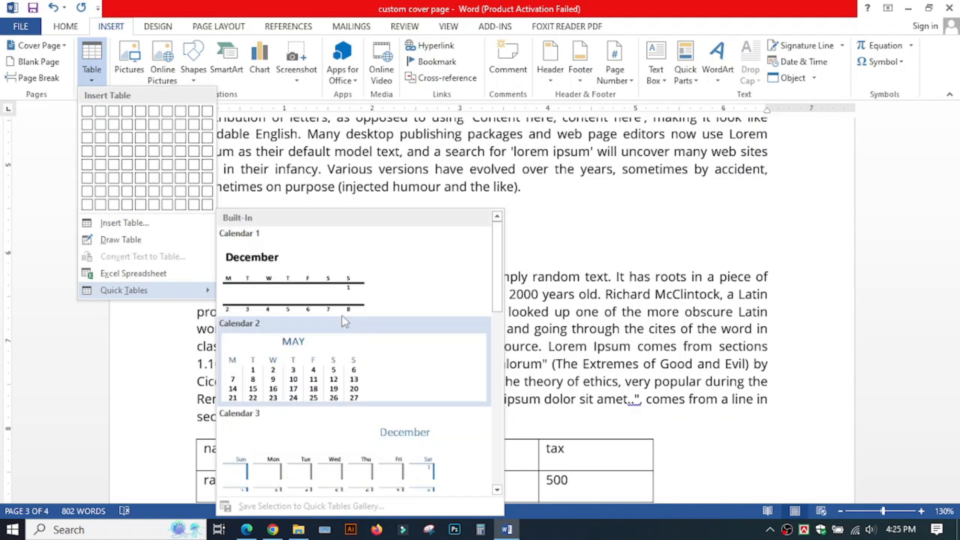
{"action": "left_click", "coordinate": [307, 373]}
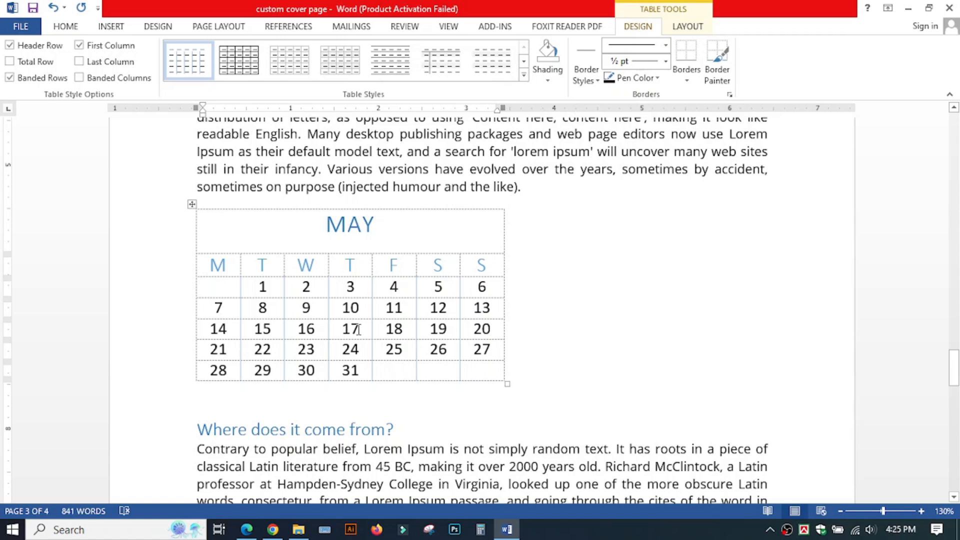
{"action": "left_click", "coordinate": [313, 308]}
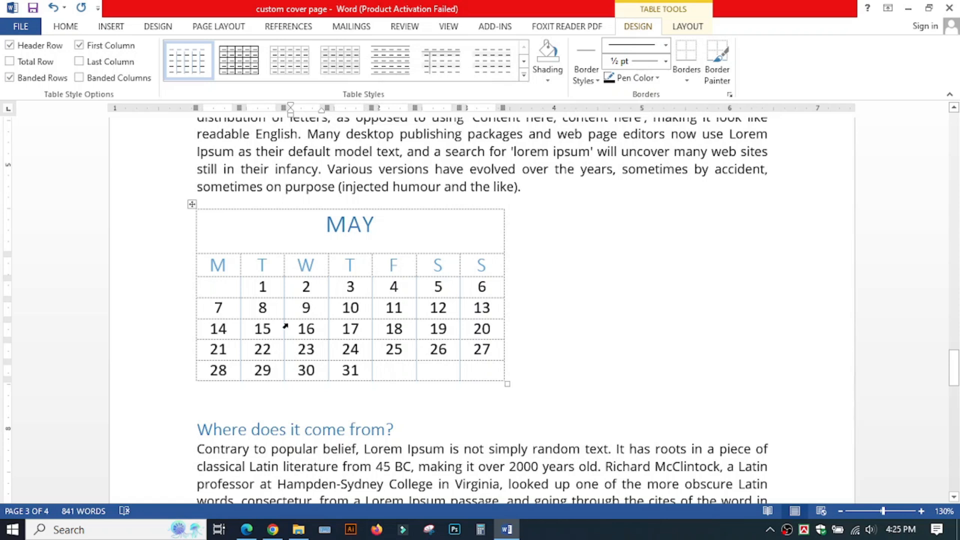
{"action": "left_click", "coordinate": [111, 26]}
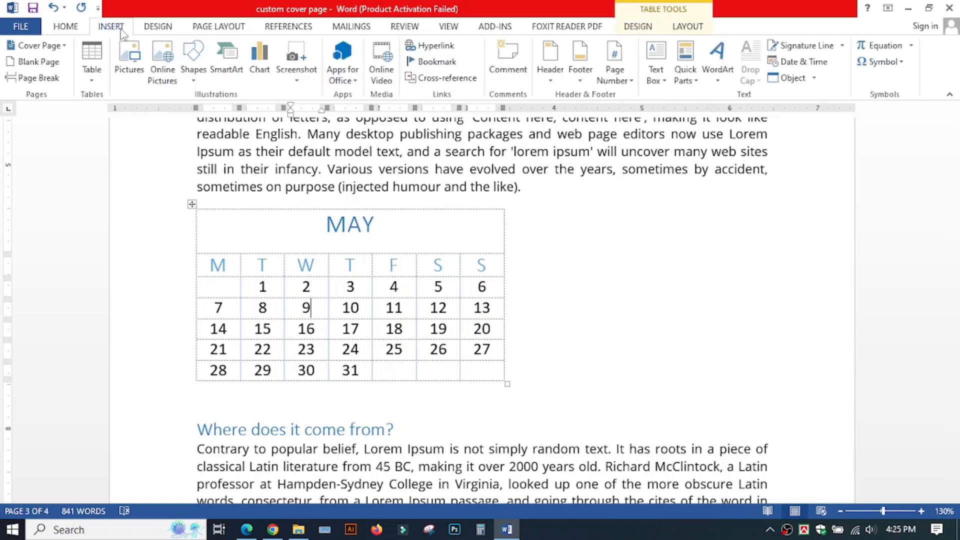
{"action": "left_click", "coordinate": [91, 63]}
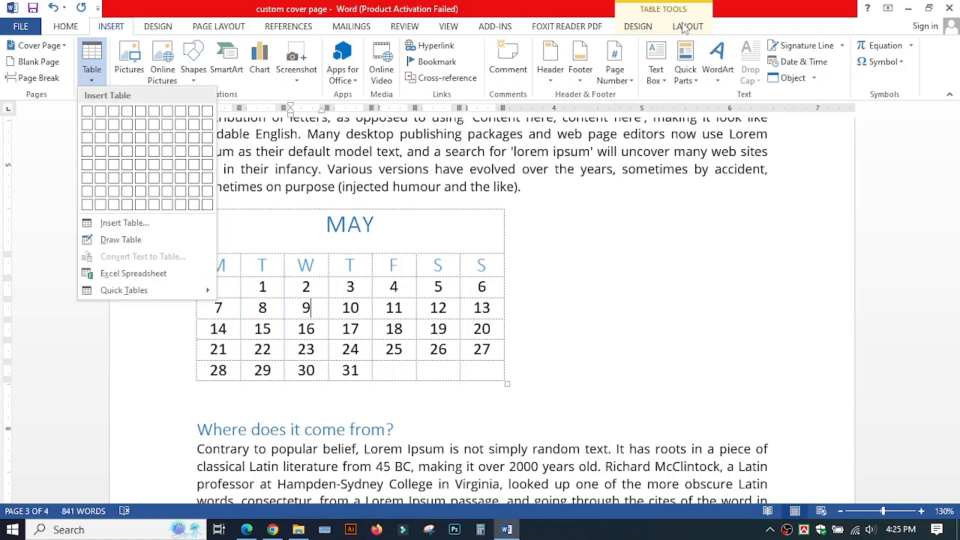
{"action": "left_click", "coordinate": [407, 329]}
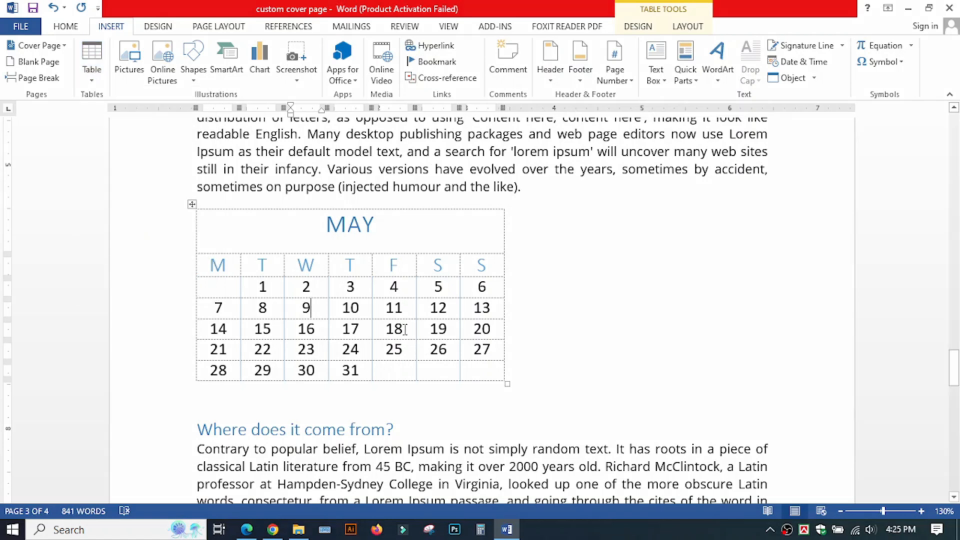